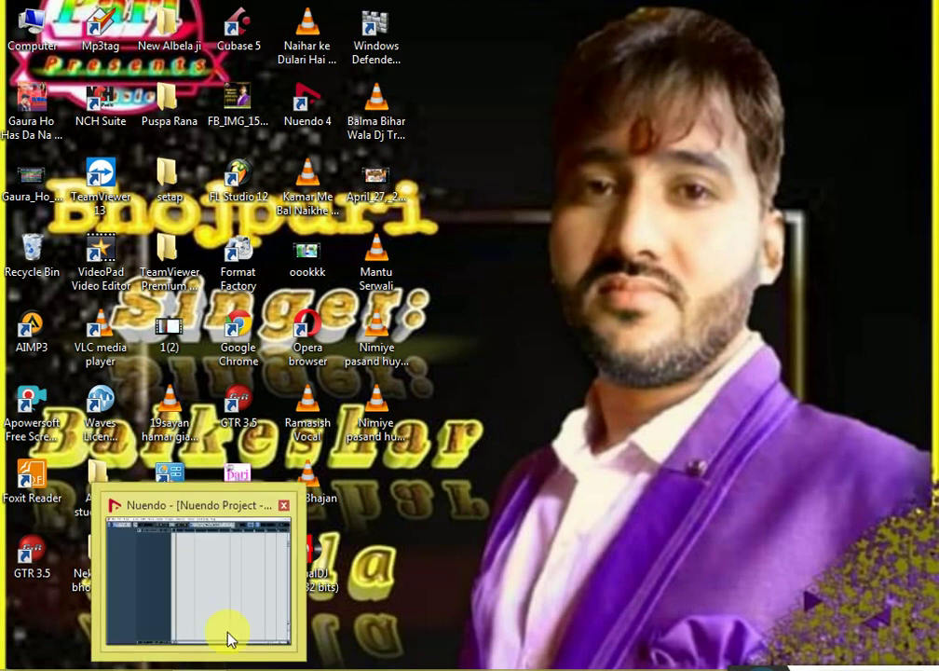
Switch to the open Nuendo project, add one mono audio track, and enlarge its track height.
left_click(229, 632)
right_click(205, 113)
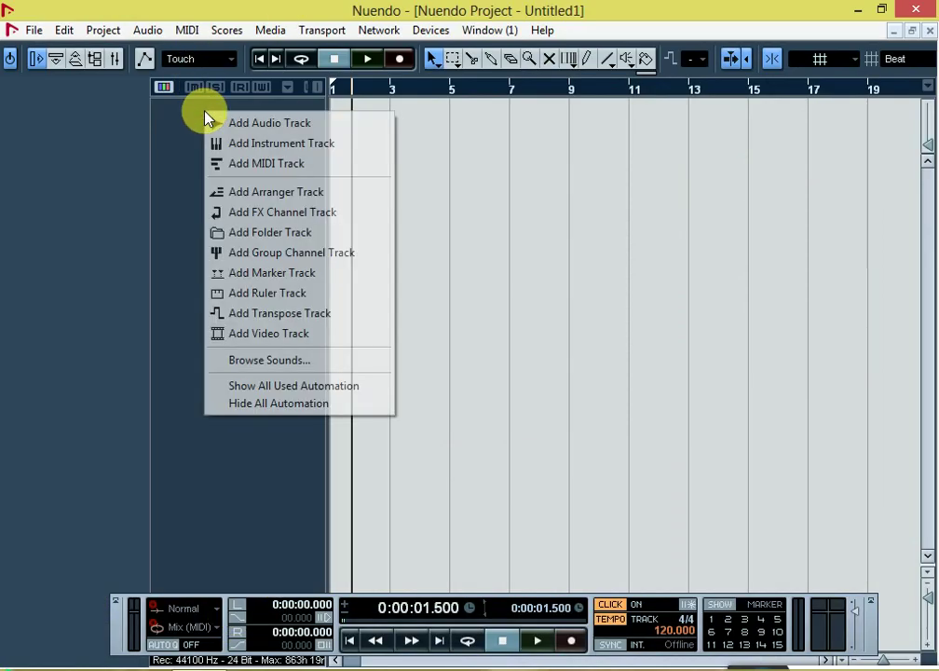
left_click(271, 125)
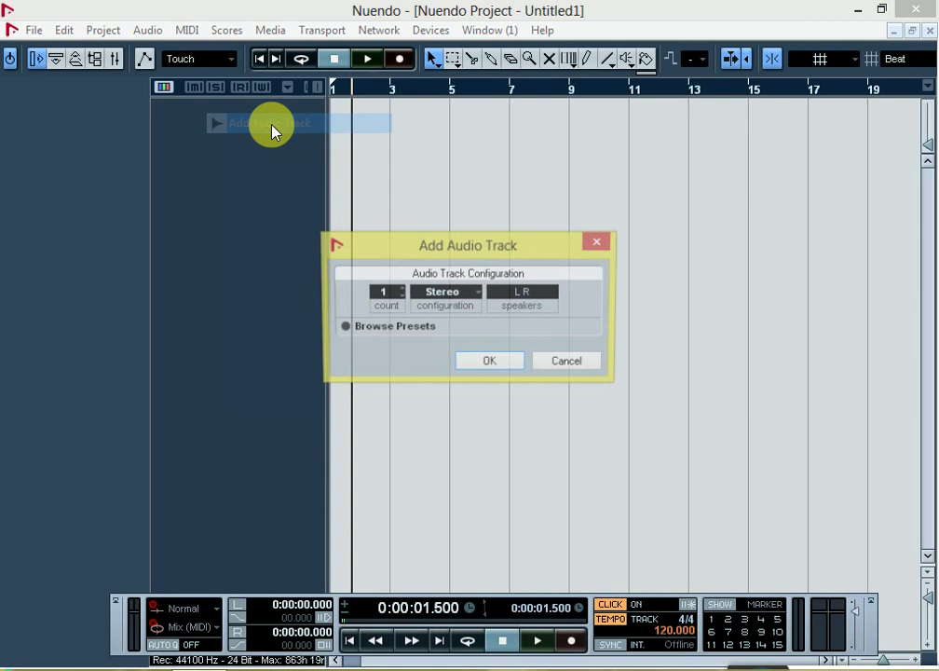
left_click(449, 296)
left_click(466, 315)
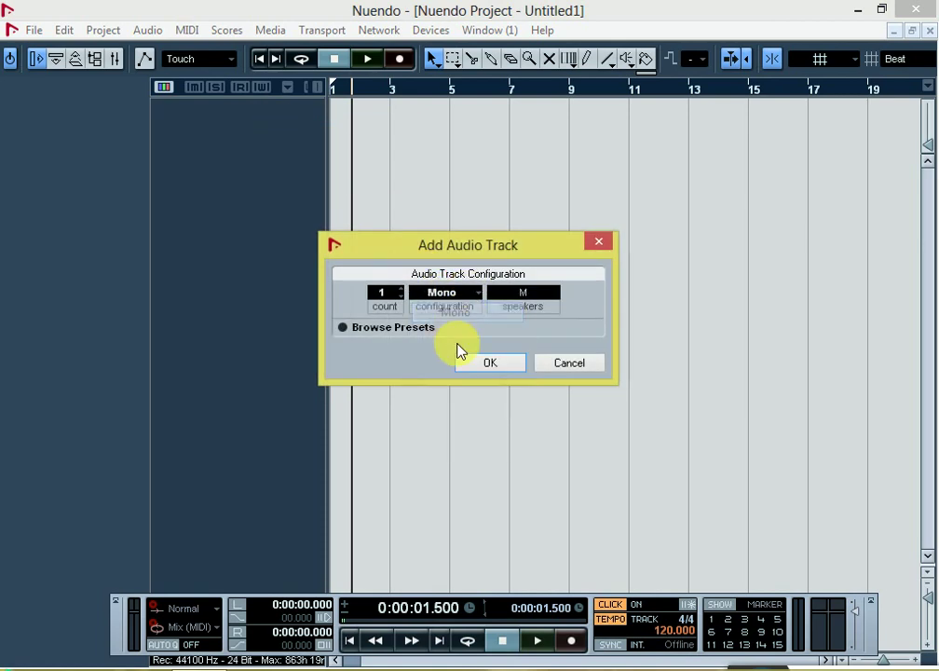
left_click(489, 363)
left_click_drag(214, 133, 225, 216)
Set the Audio 01 track's input routing to the right channel of Stereo In.
left_click(97, 251)
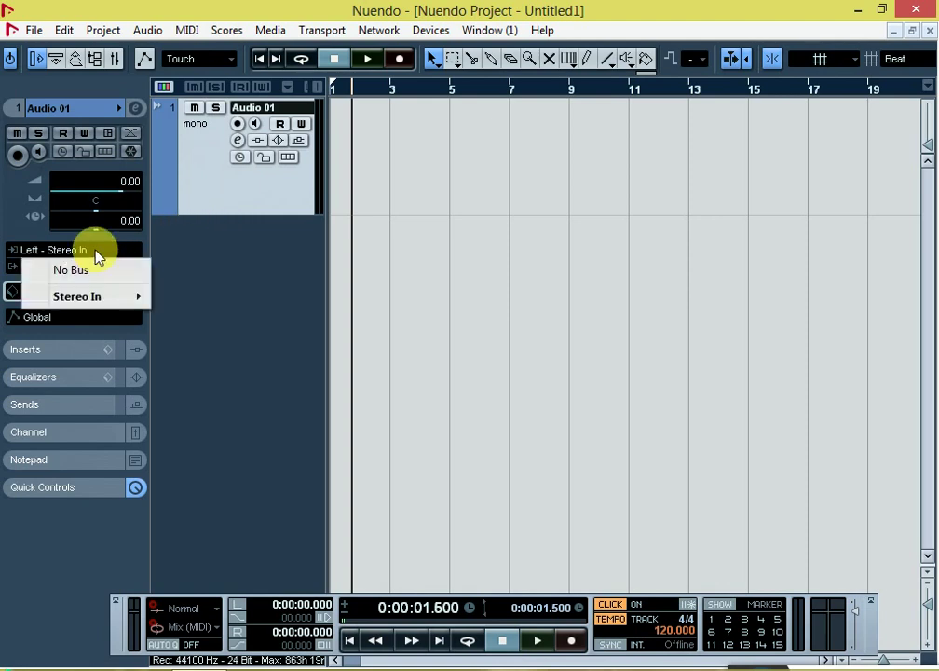
mouse_move(96, 296)
left_click(192, 317)
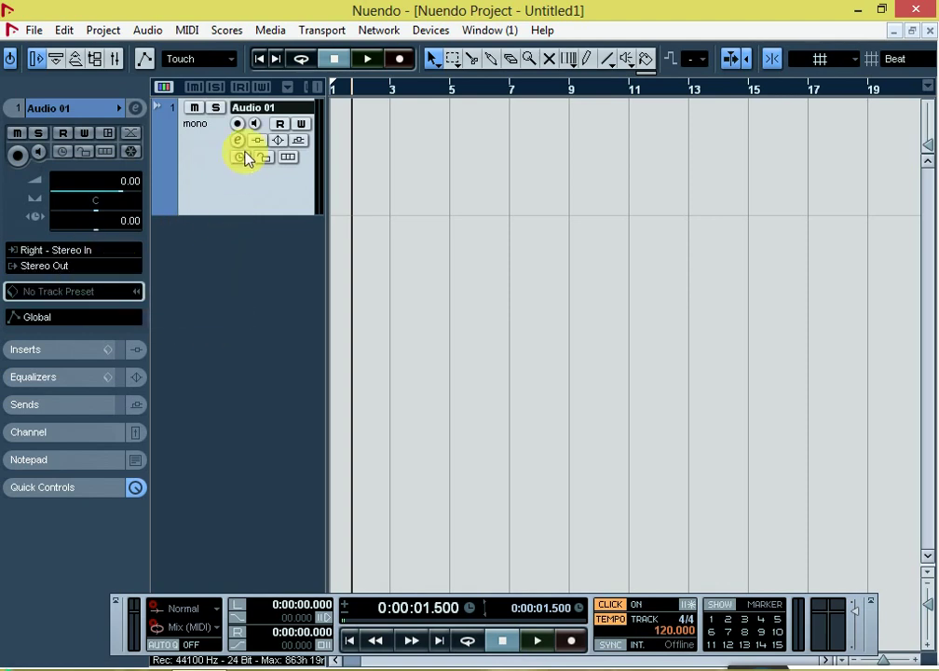
Record a take on the armed Audio 01 track from 0:00:01.500 to about bar 15, and disarm the track.
left_click(237, 124)
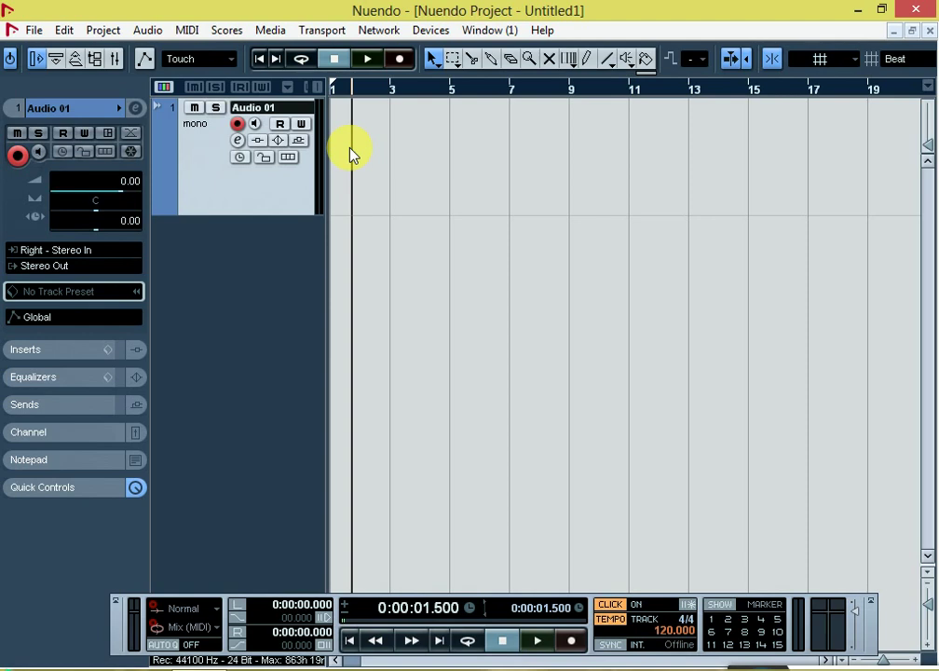
key("KP_Multiply")
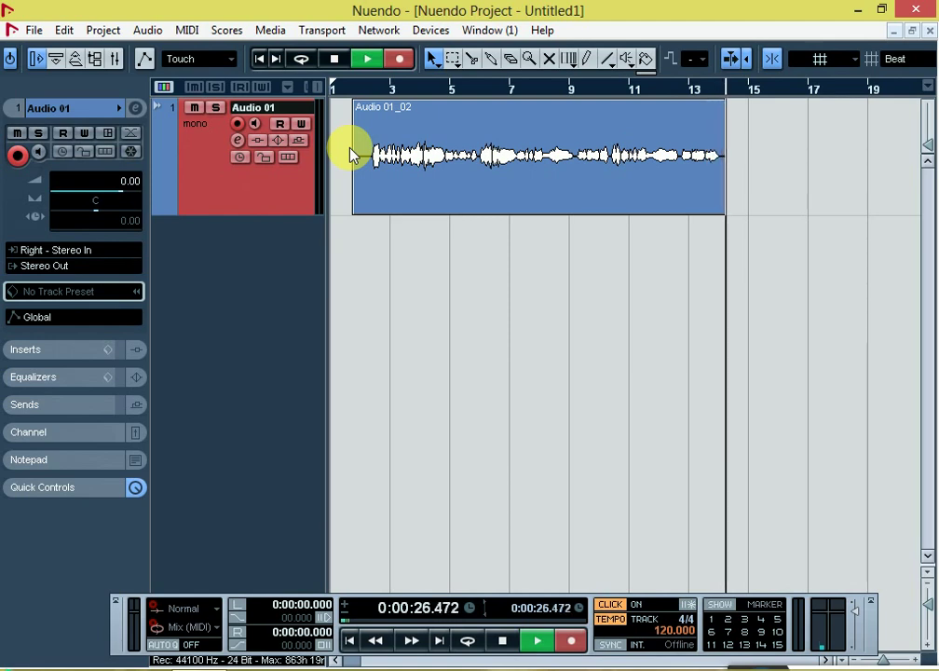
key("space")
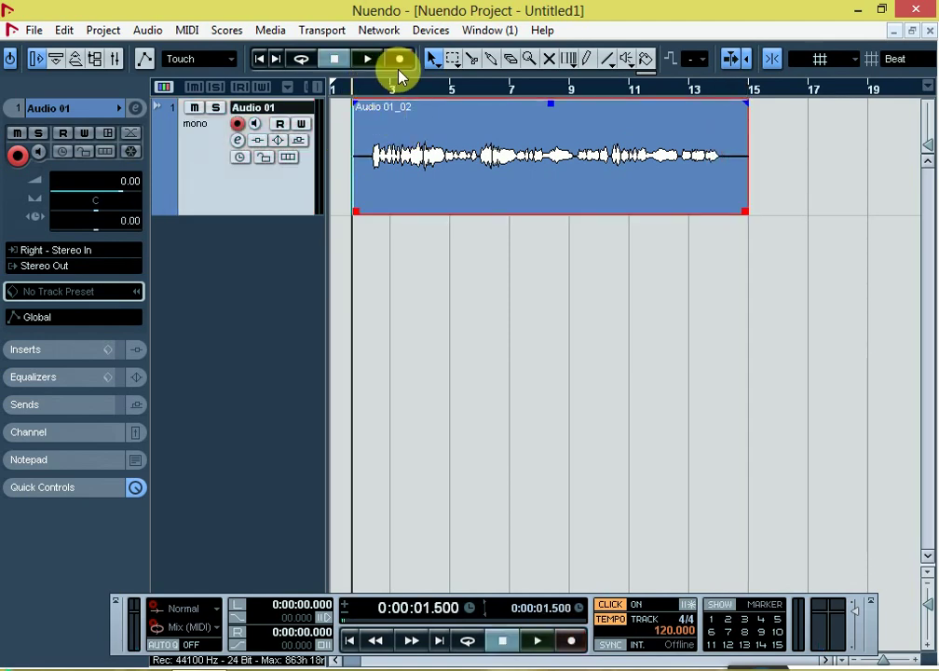
left_click(237, 123)
Split the recorded clip just before the waveform begins and delete the short silent piece at its start.
left_click(472, 58)
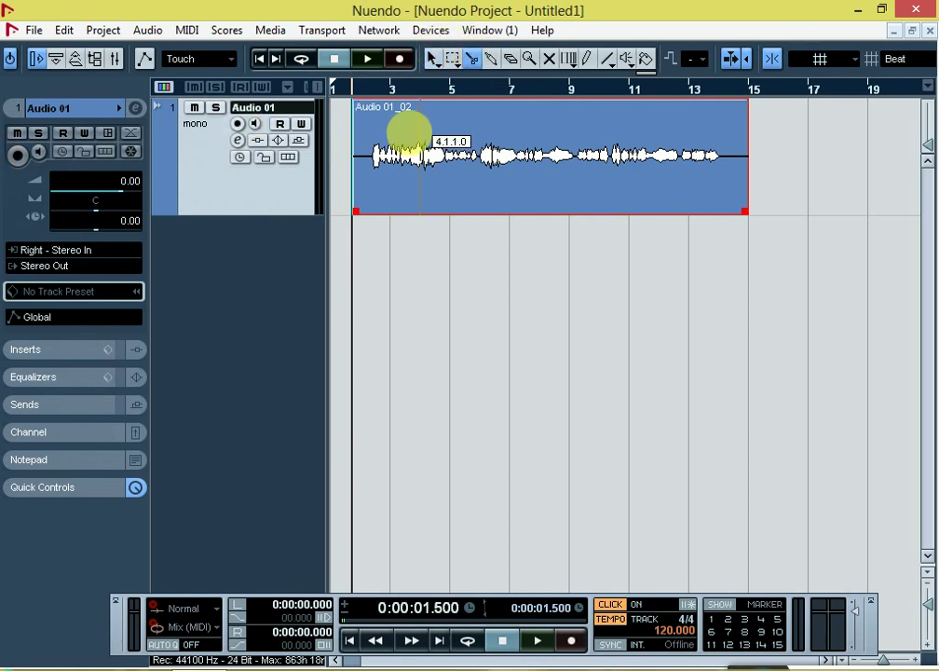
left_click(370, 177)
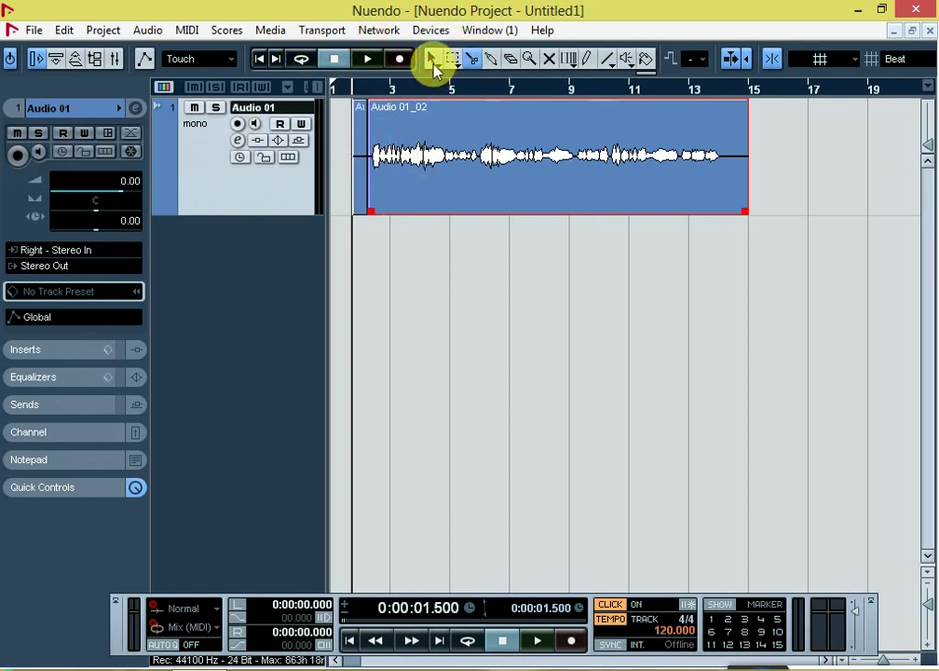
left_click(432, 58)
left_click(360, 147)
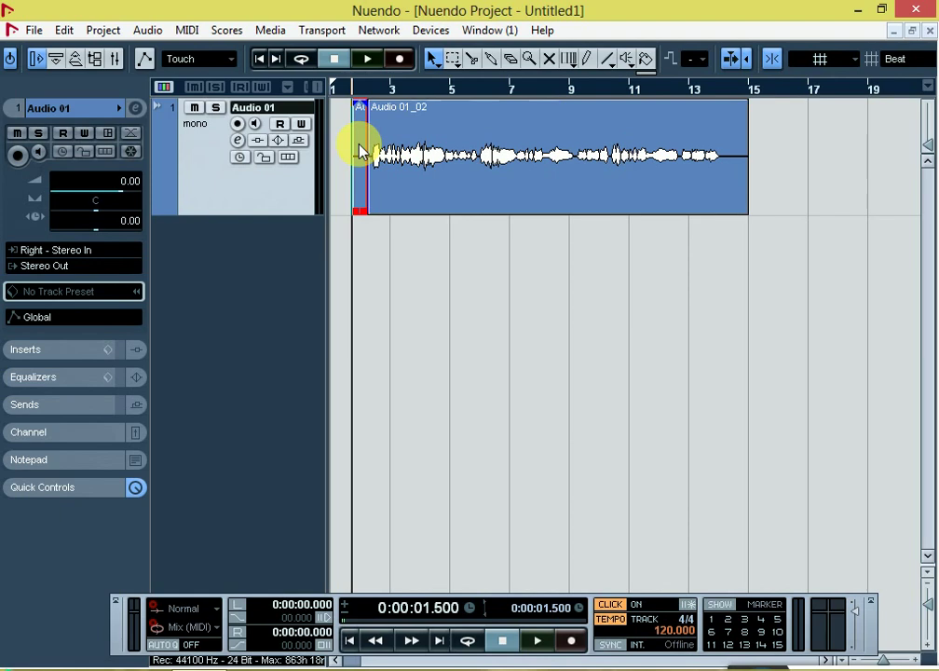
key("Delete")
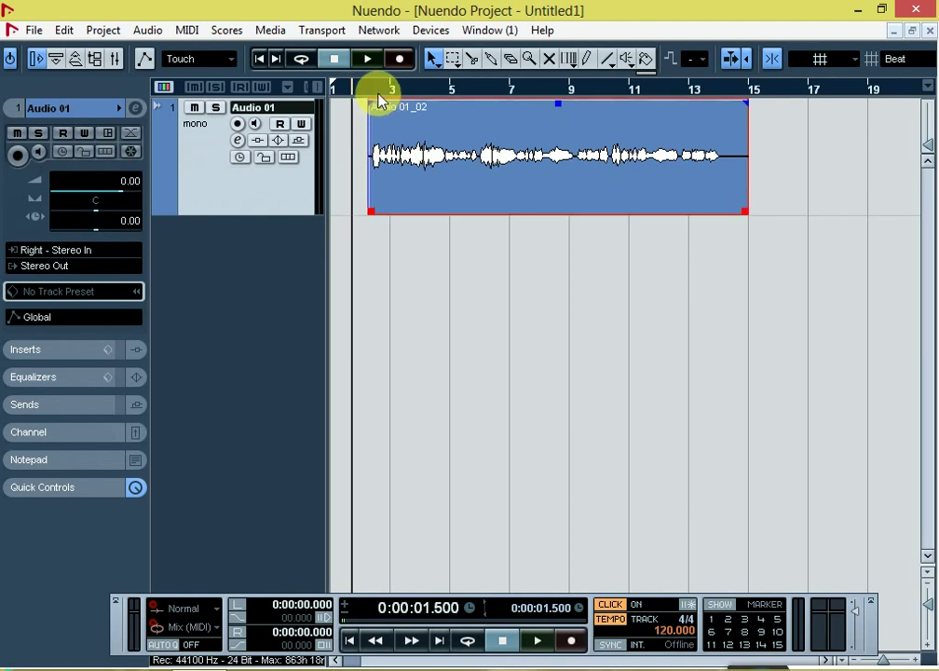
Play back the trimmed recording from 0:00:03.000 and stop it.
left_click(375, 89)
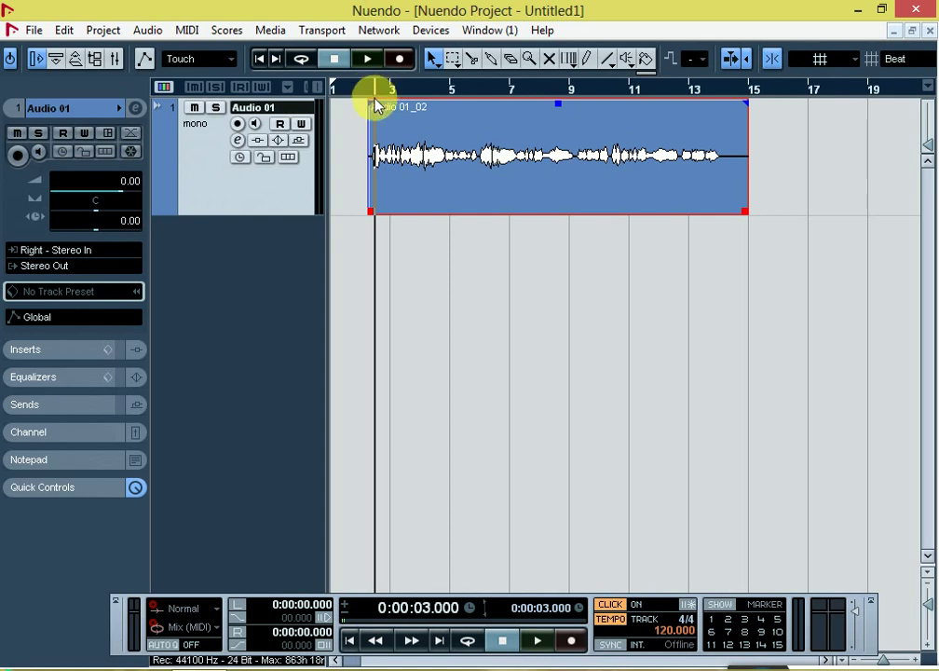
key("space")
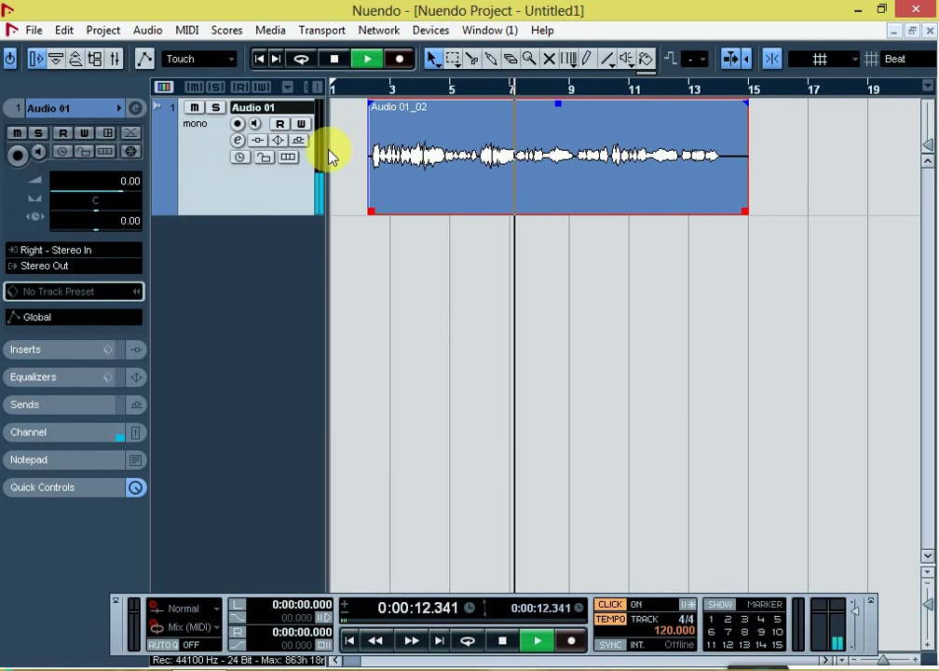
key("space")
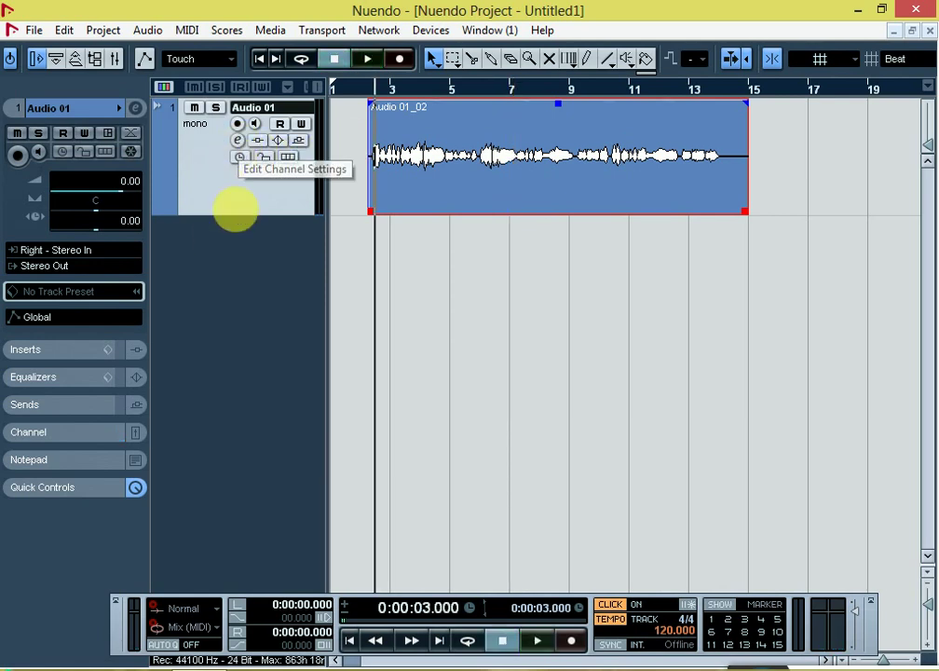
Load C1 gate Mono in Audio 01's first insert slot and set its gate open and close thresholds to -62.4.
left_click(239, 141)
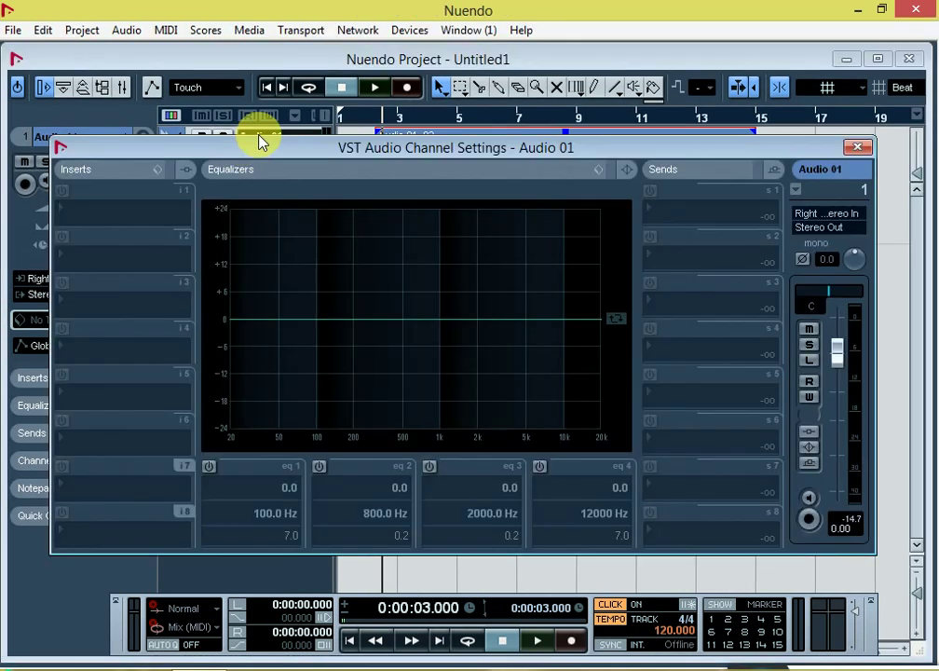
left_click(104, 218)
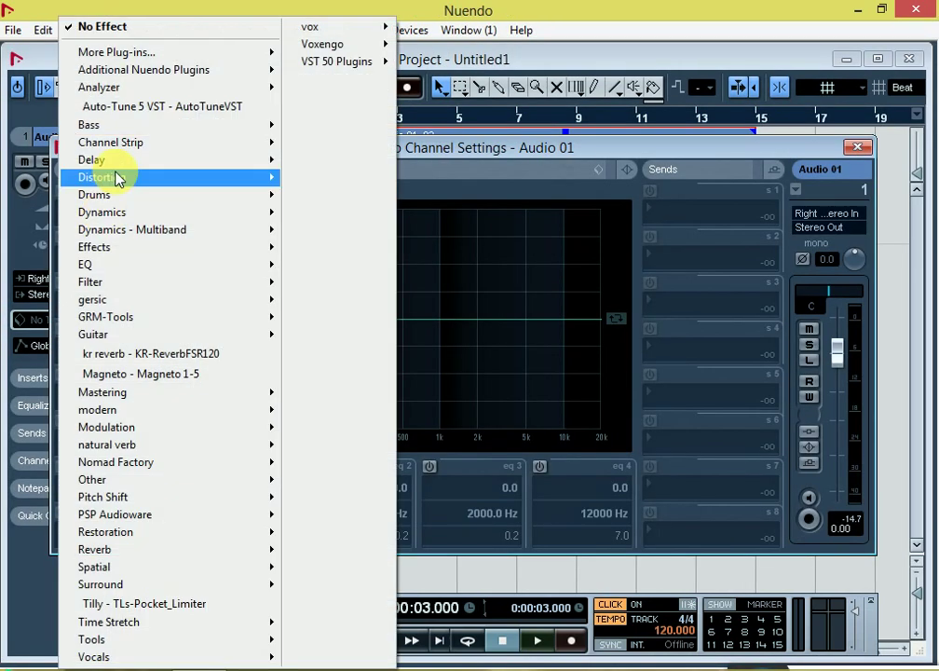
mouse_move(119, 210)
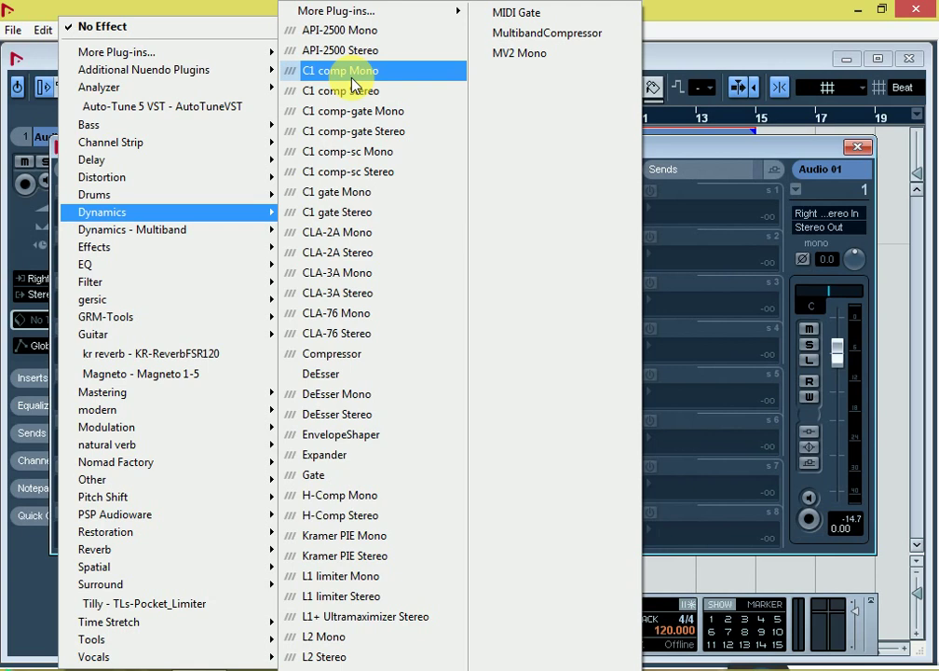
left_click(349, 195)
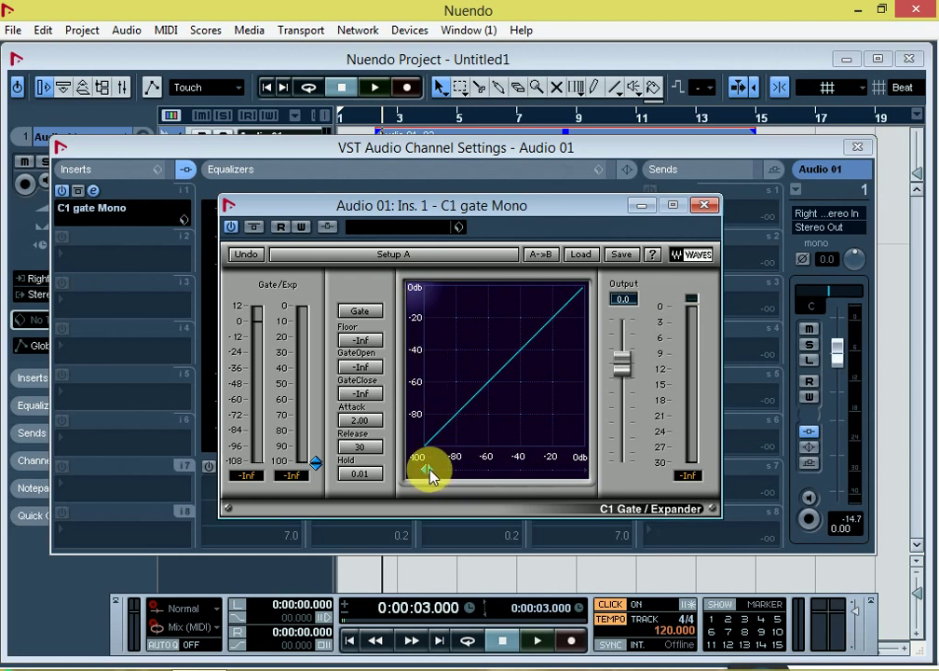
left_click_drag(429, 471, 485, 470)
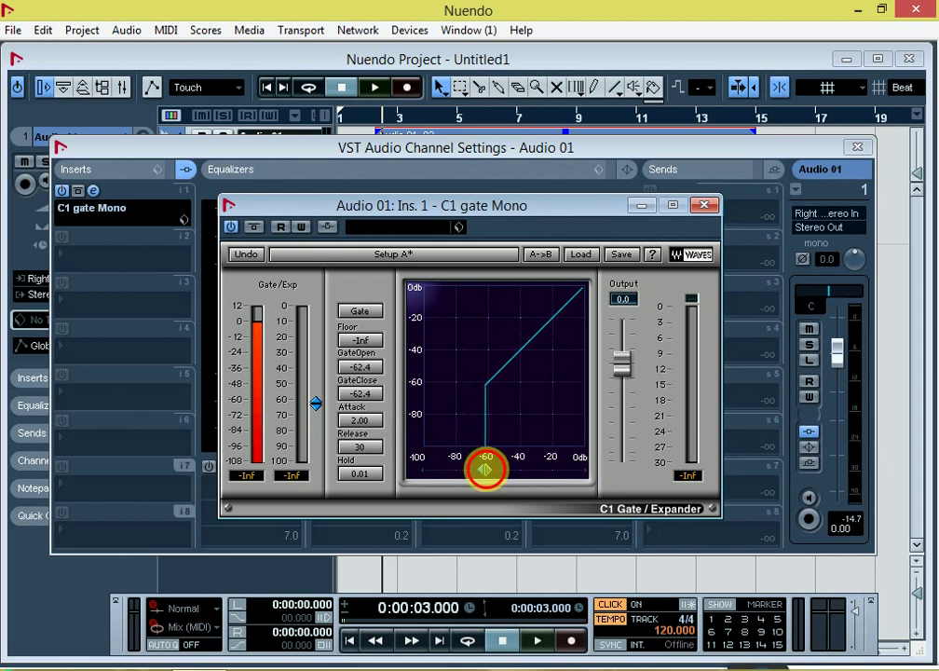
left_click(704, 205)
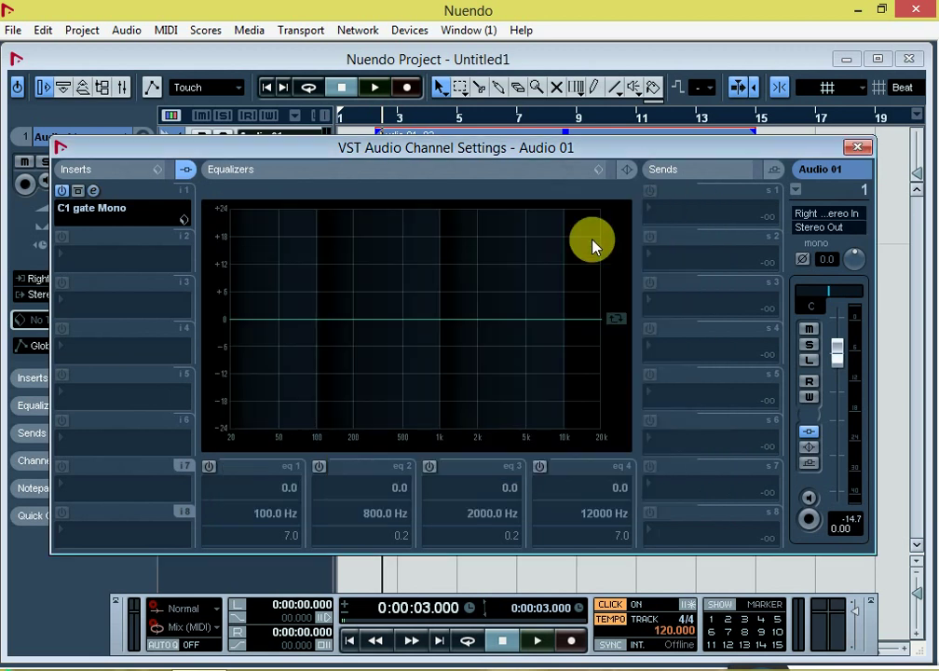
Load RCompressor Mono in the second insert slot and set its threshold to -36.0 and ratio to 2.05.
left_click(75, 252)
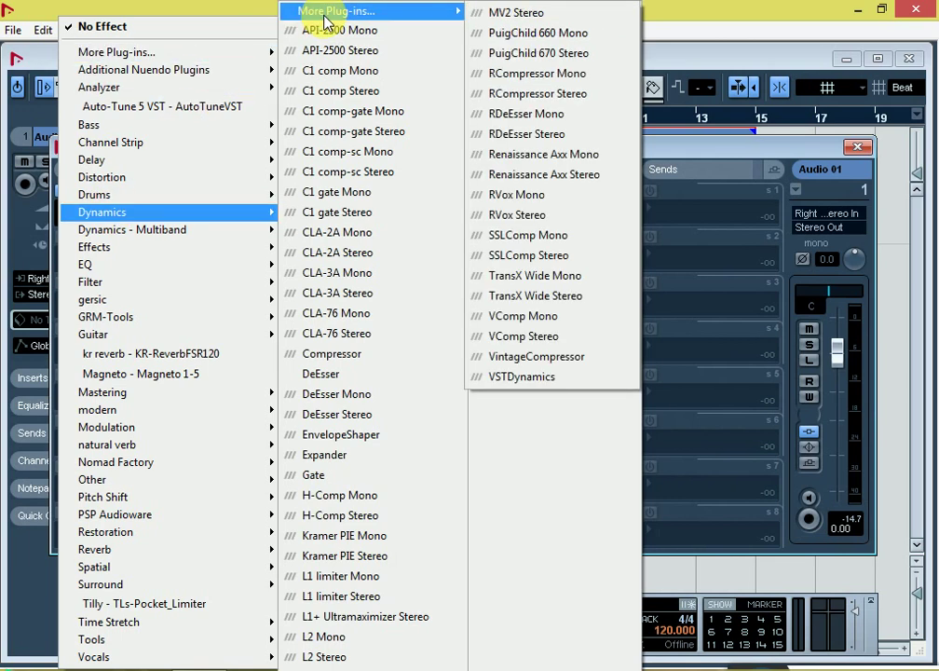
mouse_move(345, 16)
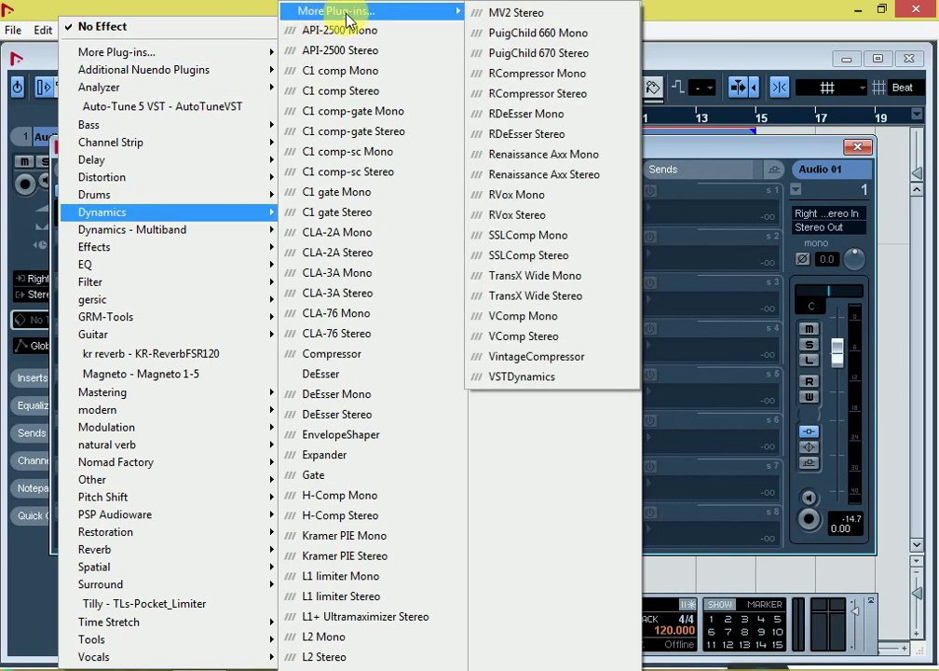
left_click(556, 78)
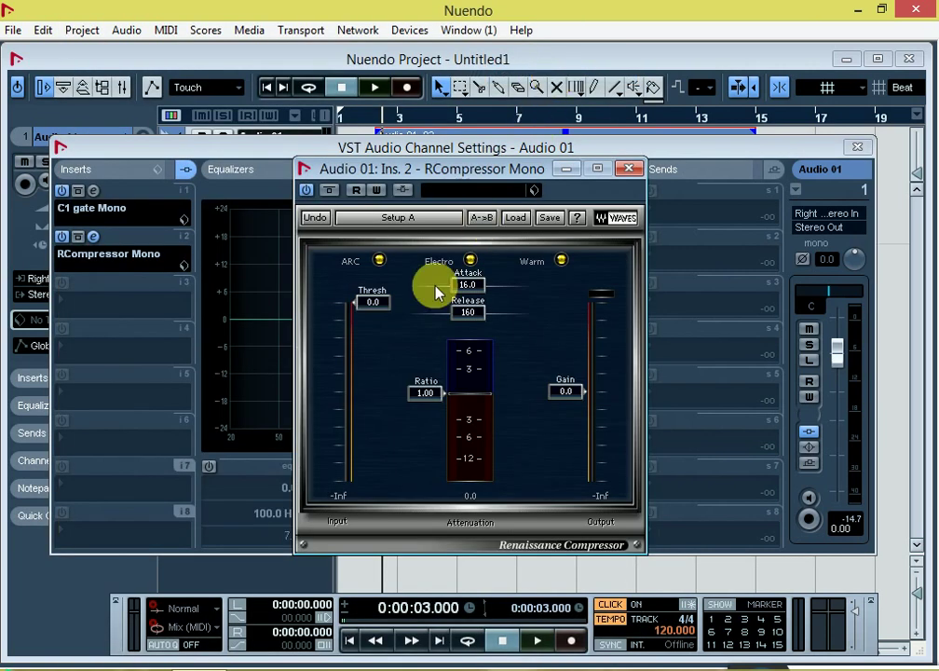
left_click_drag(508, 169, 473, 106)
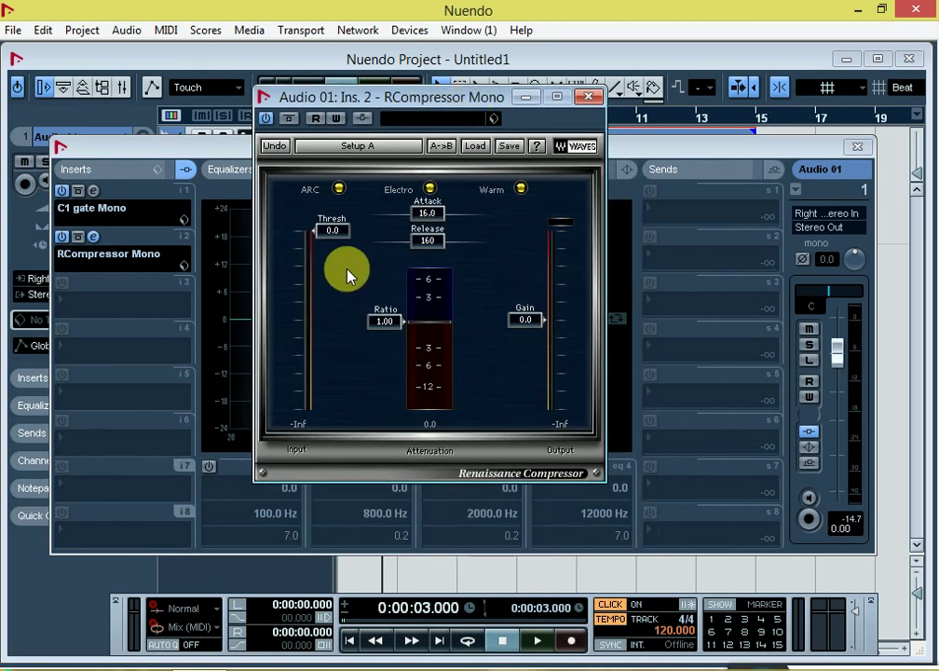
left_click_drag(335, 230, 335, 336)
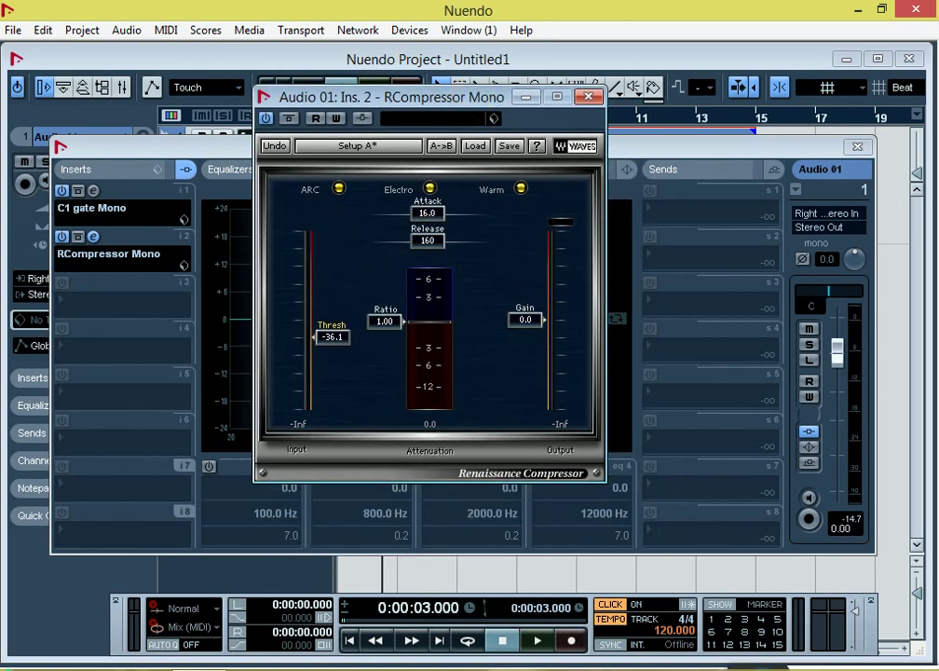
left_click_drag(385, 320, 387, 340)
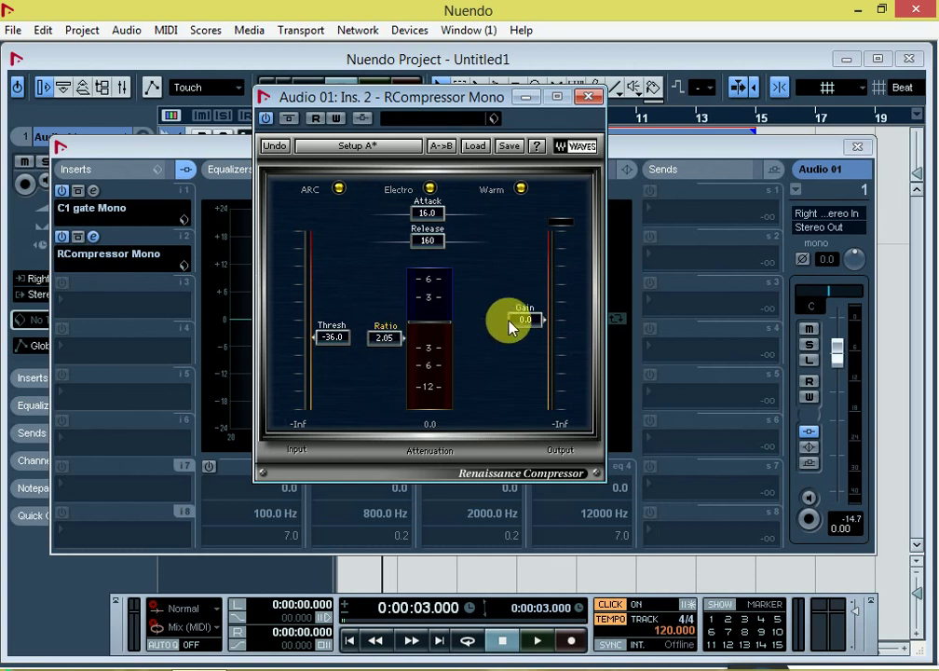
Raise the RCompressor gain to 20.9 while auditioning the vocal, and close the plug-in.
left_click_drag(526, 319, 526, 263)
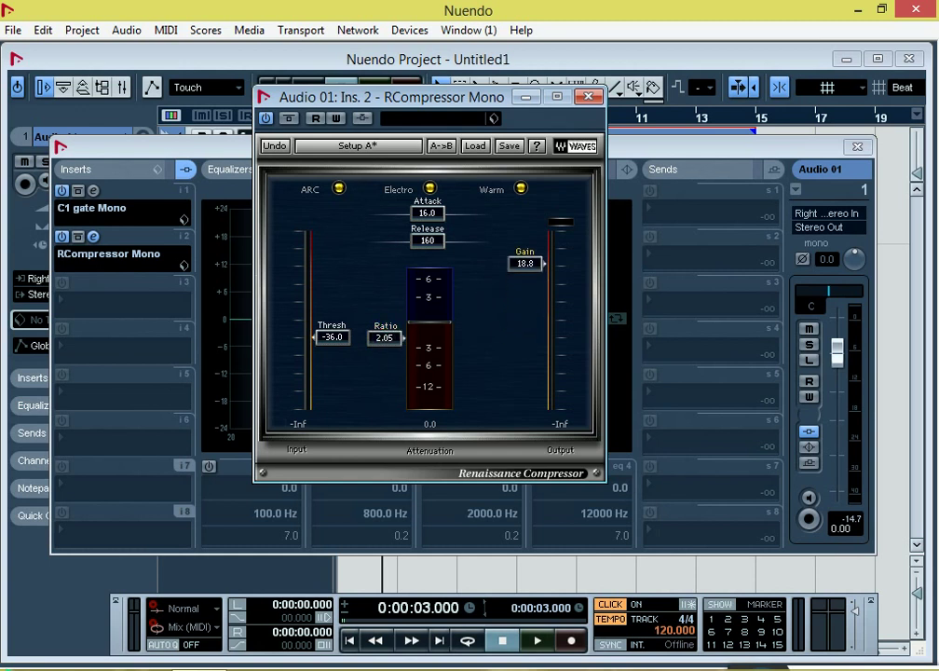
key("space")
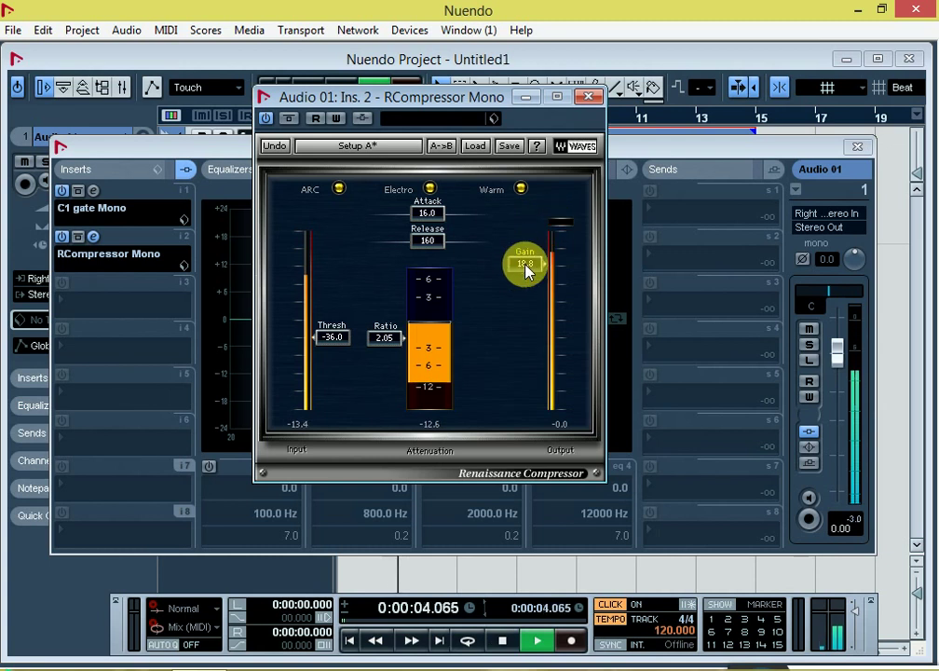
mouse_move(525, 268)
left_mouse_down()
mouse_move(526, 284)
mouse_move(526, 258)
left_mouse_up()
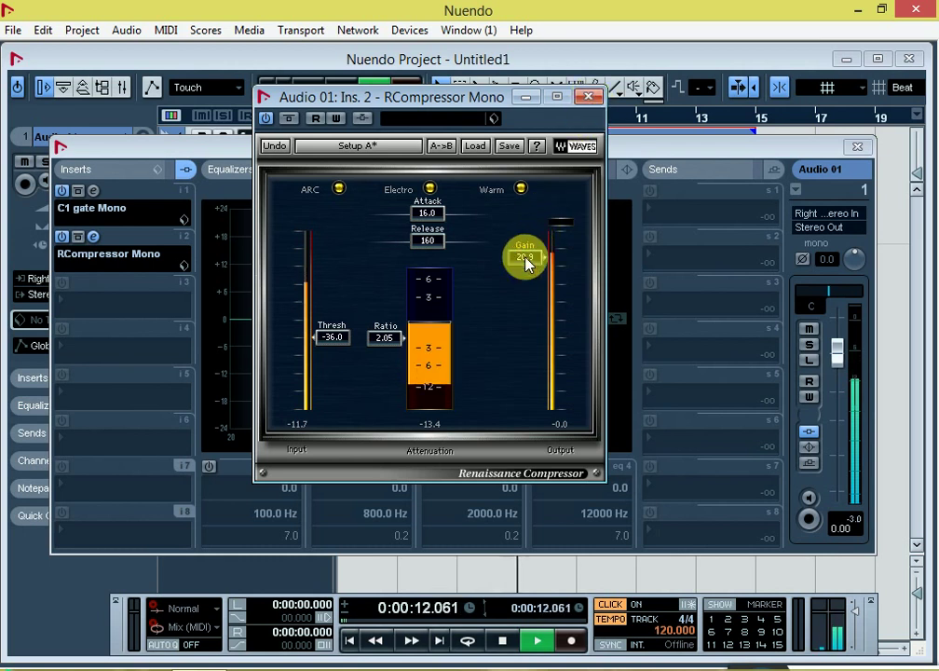
left_click(589, 97)
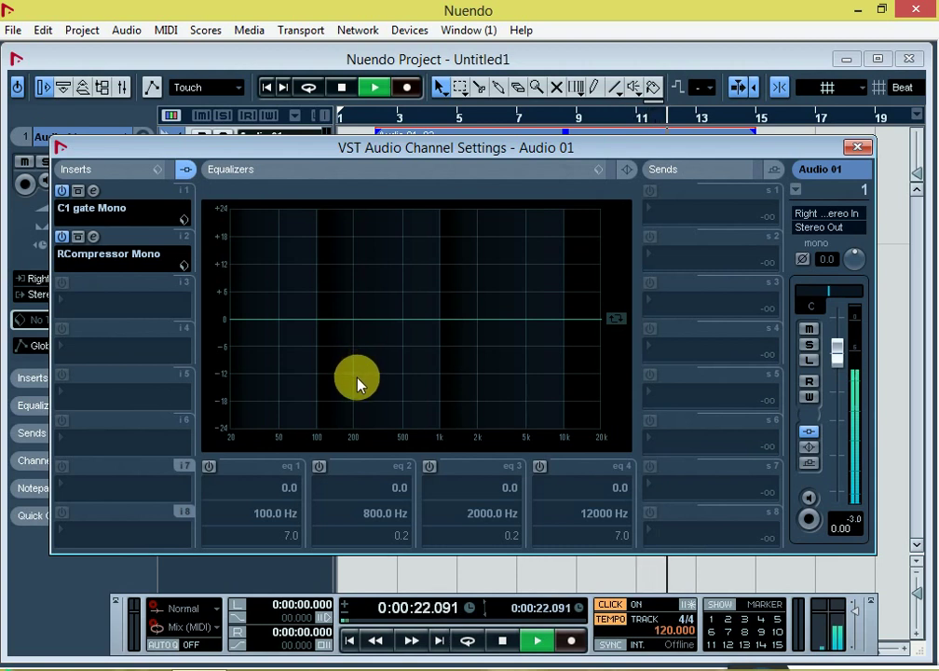
key("space")
Load the GEQ-30 equalizer in the third insert slot and lower its 25 Hz band to about -10.9.
left_click(94, 300)
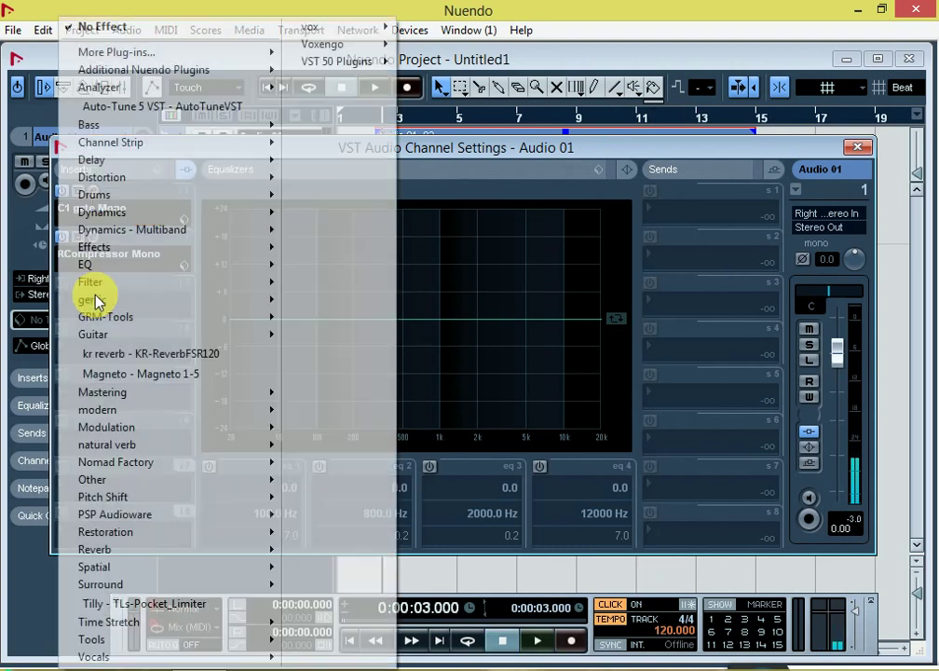
mouse_move(99, 264)
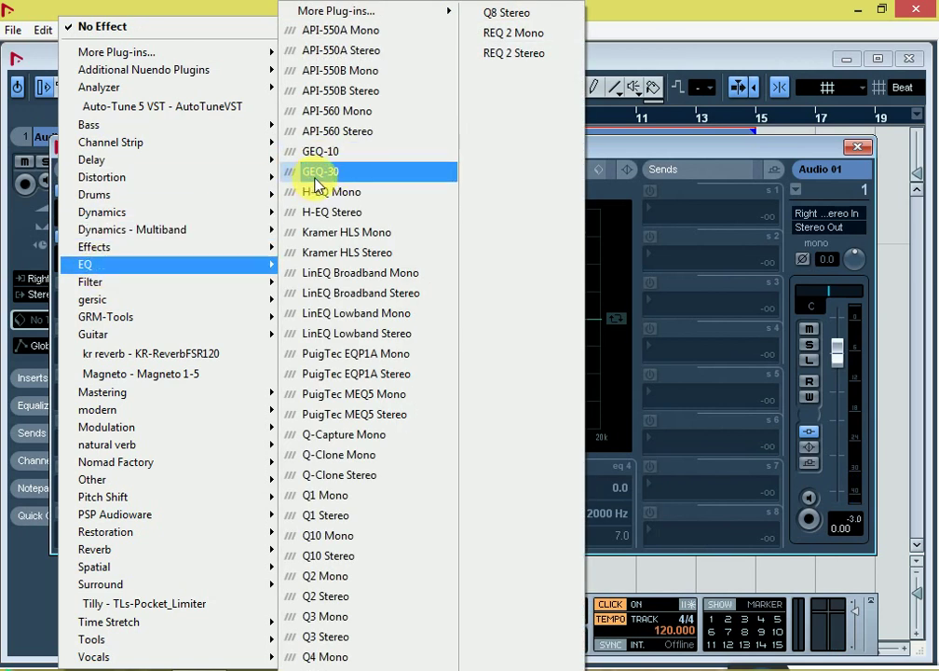
left_click(319, 175)
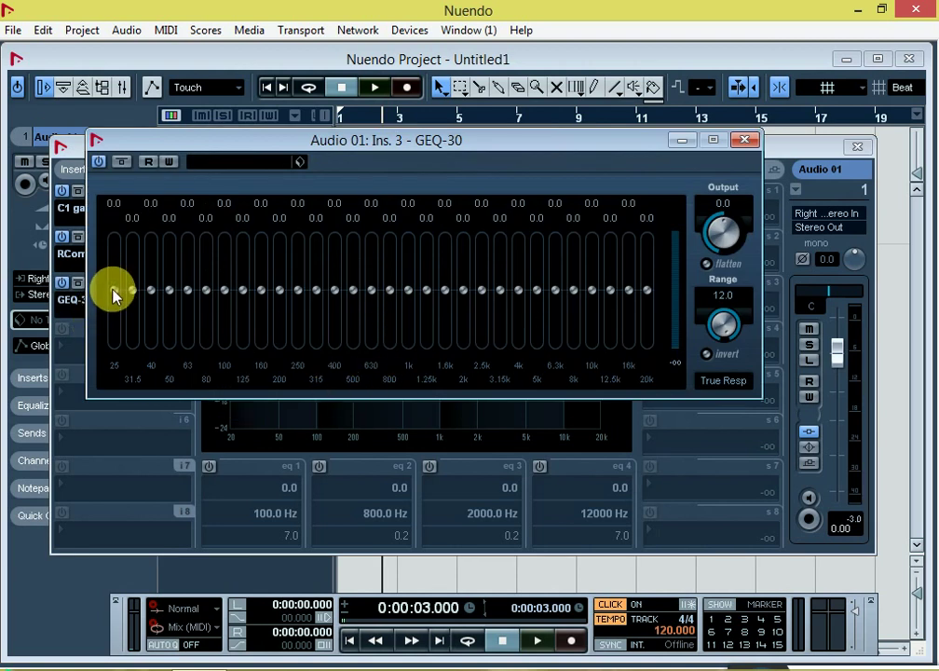
left_click_drag(114, 294, 114, 345)
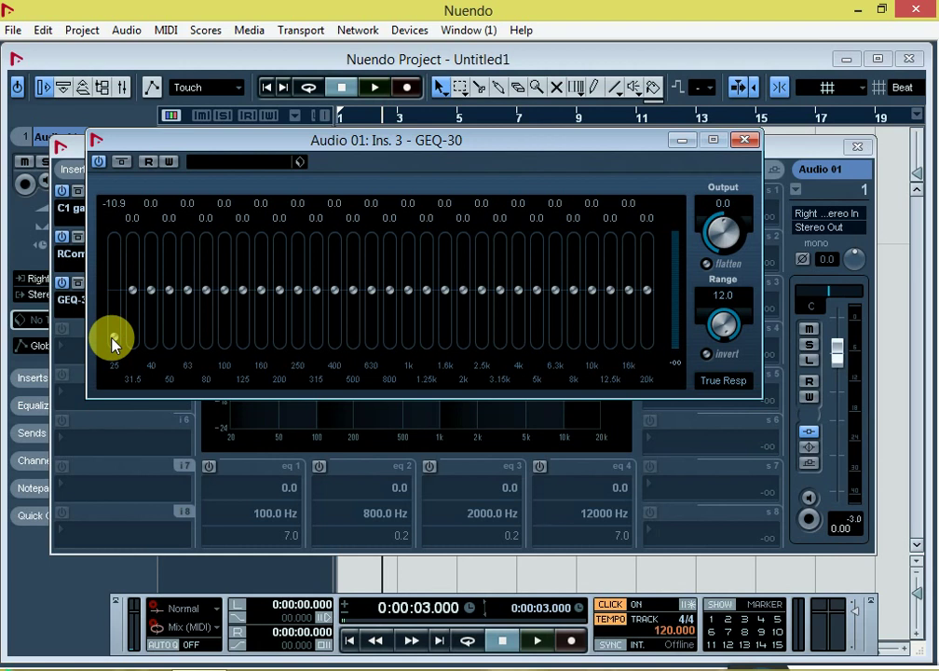
Lower the GEQ-30's 31.5, 40 and 50 Hz bands to about -9.1, -7.4 and -5.7.
left_click_drag(132, 290, 132, 315)
left_click_drag(133, 326, 133, 329)
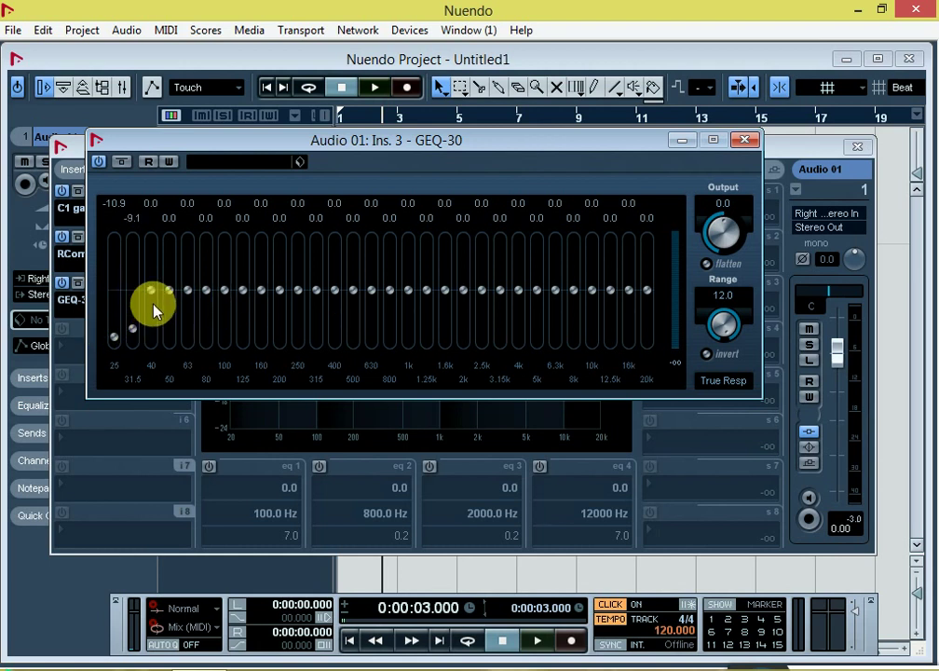
left_click_drag(152, 324, 174, 321)
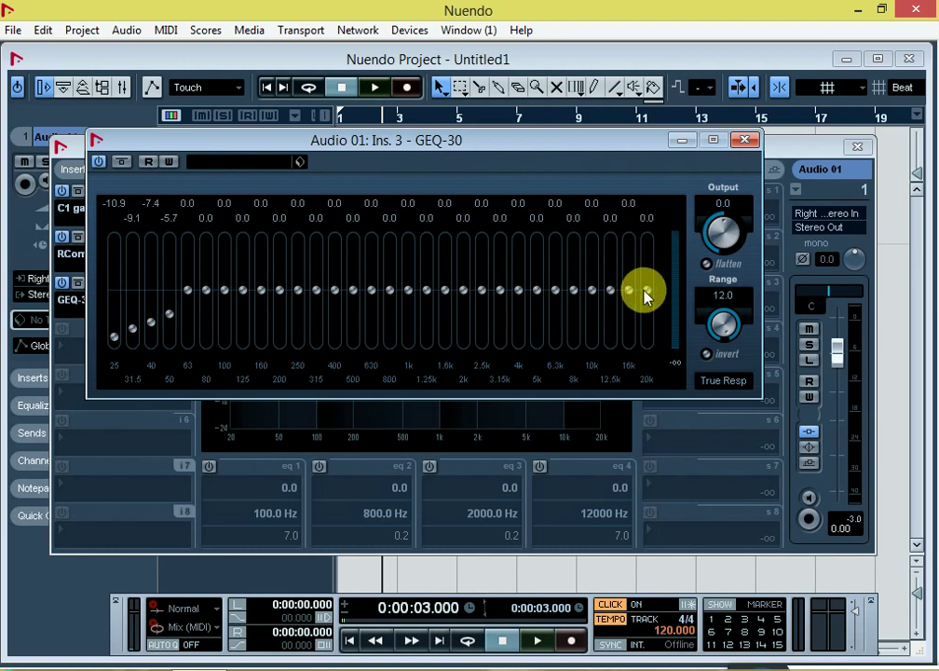
Raise the GEQ-30's 8k, 10k, 12.5k, 16k and 20k bands to about 4.4, 4.8, 7.2, 9.7 and 11.2, and audition the vocal.
left_click_drag(648, 295, 648, 245)
left_click_drag(627, 290, 614, 266)
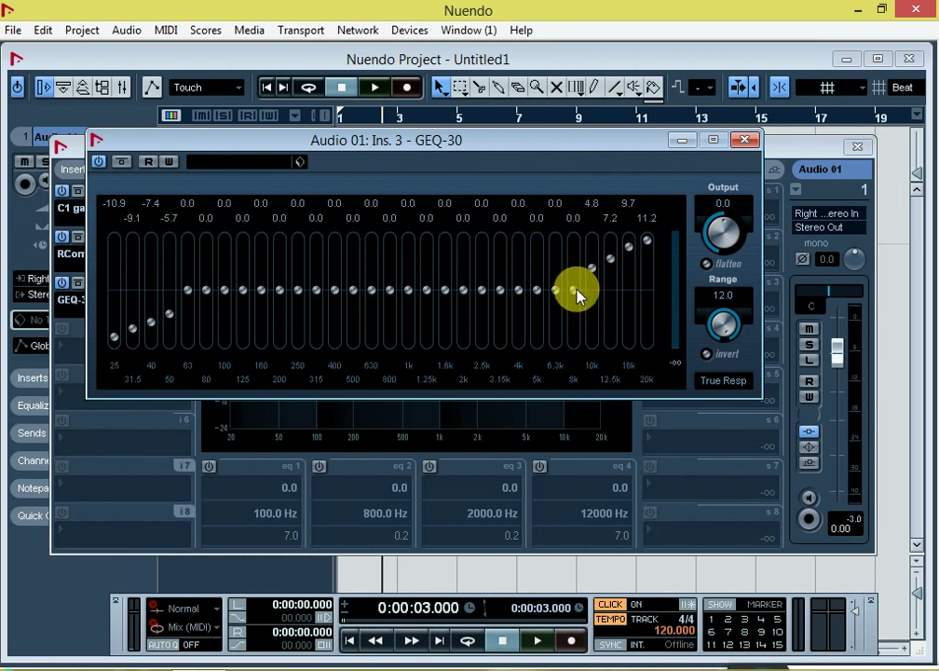
left_click_drag(576, 291, 579, 276)
key("space")
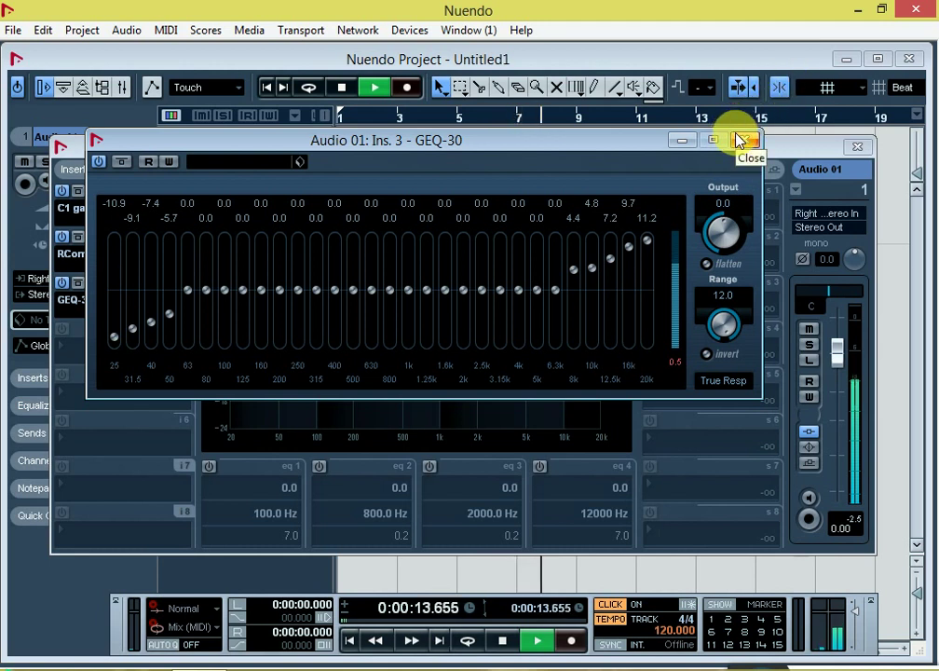
key("space")
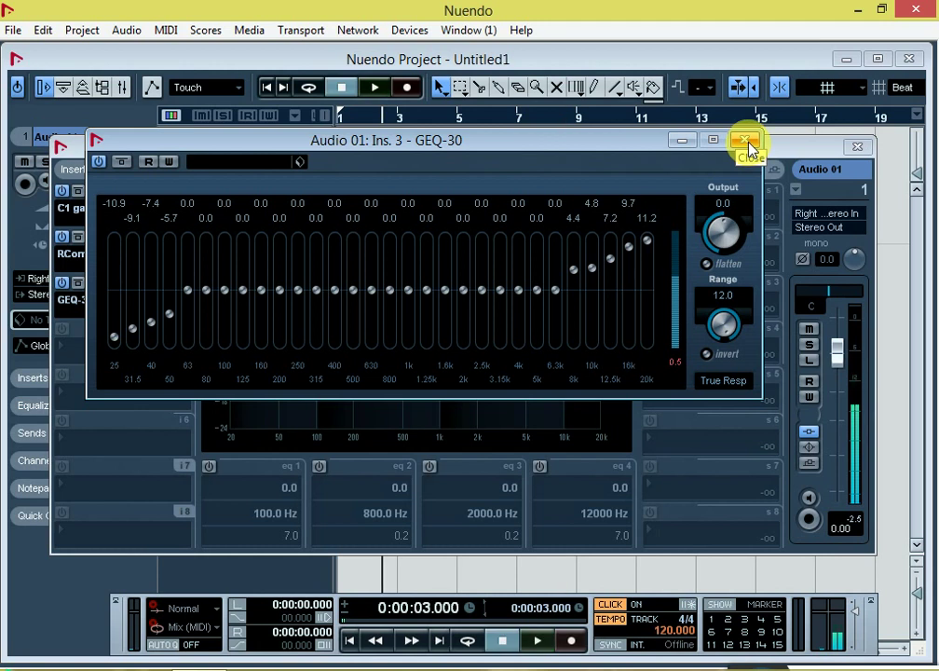
left_click(747, 141)
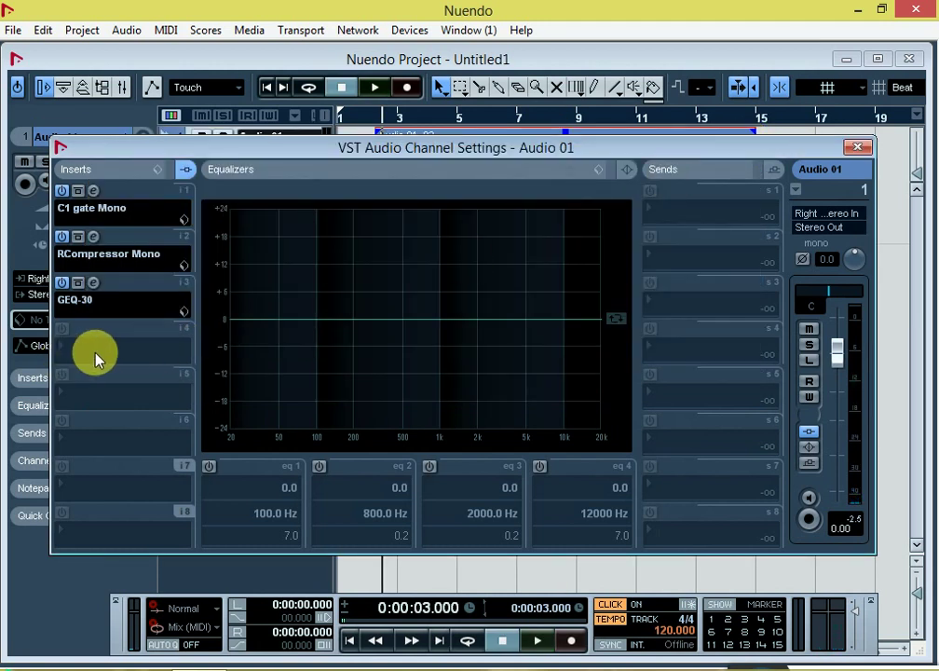
Load the ModernFlashVerb reverb in Audio 01's fourth insert slot and audition the vocal with it.
left_click(100, 354)
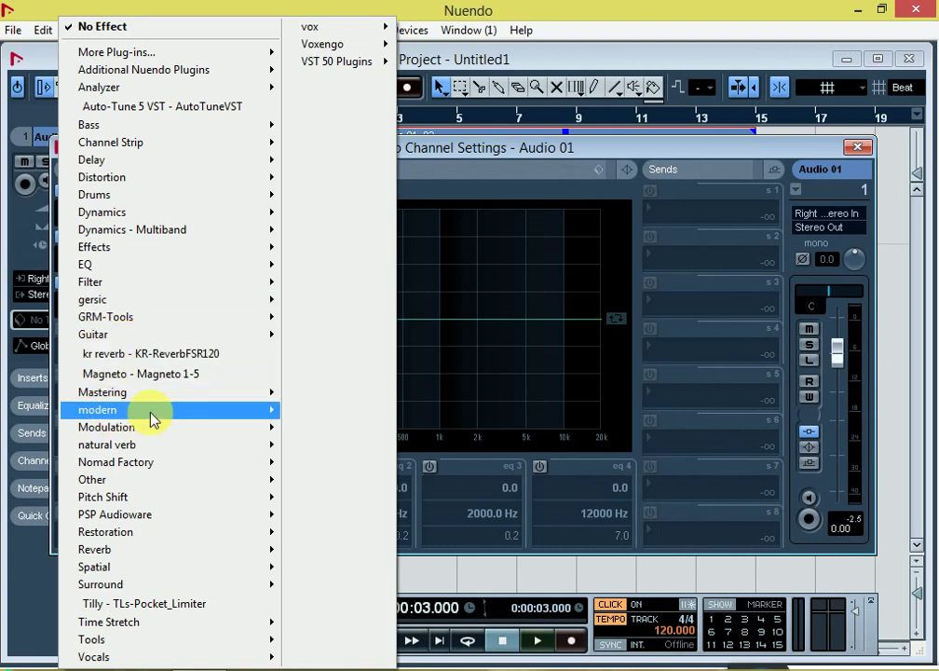
mouse_move(151, 418)
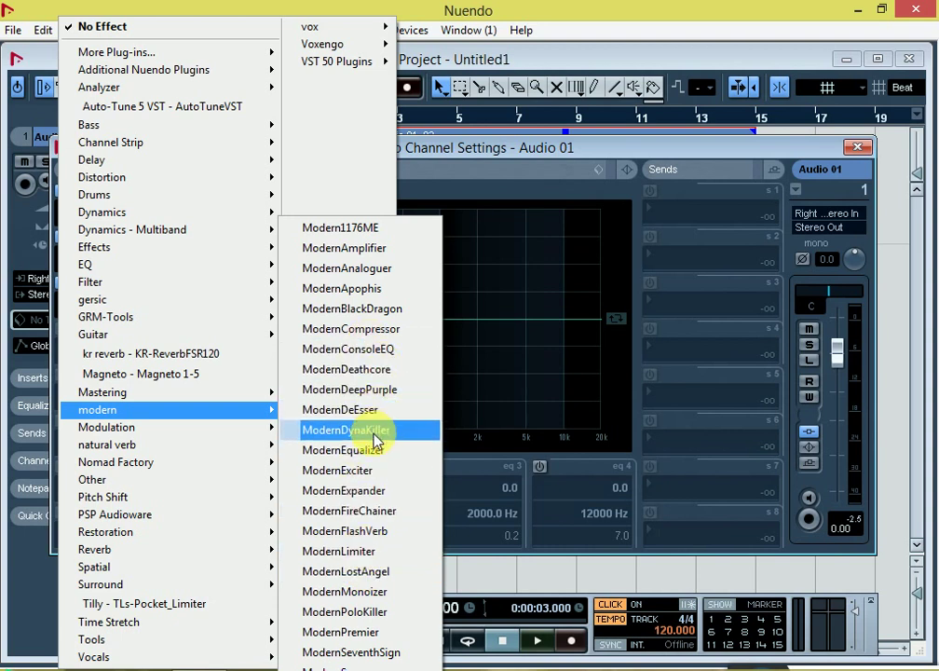
left_click(379, 528)
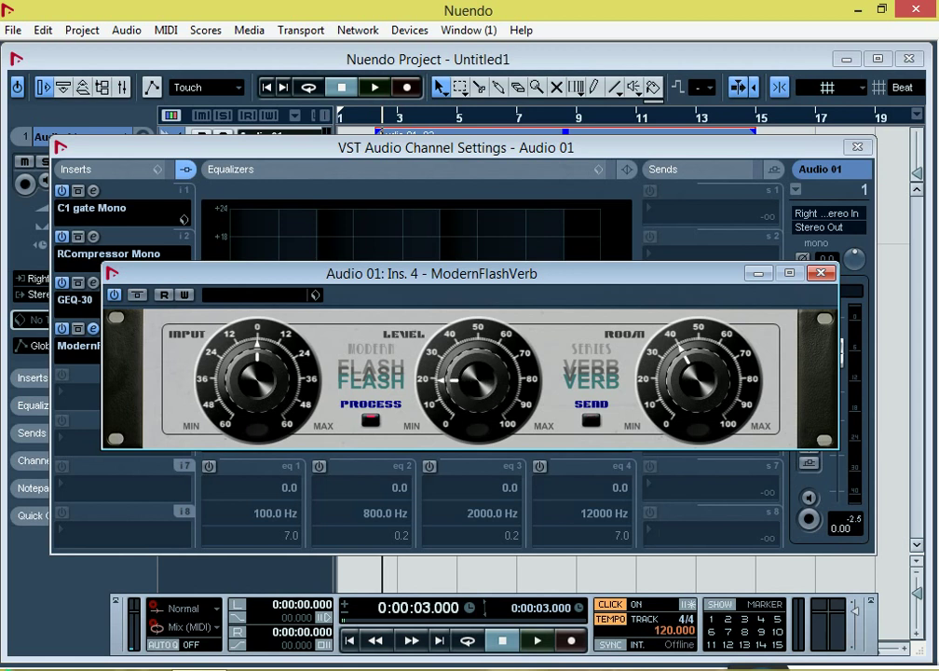
key("space")
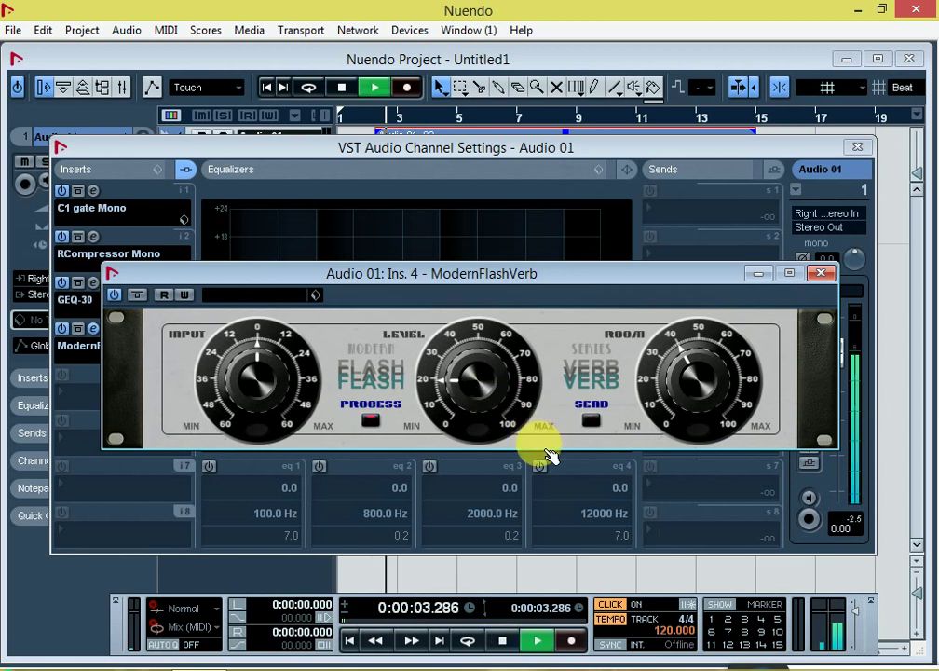
left_click(821, 274)
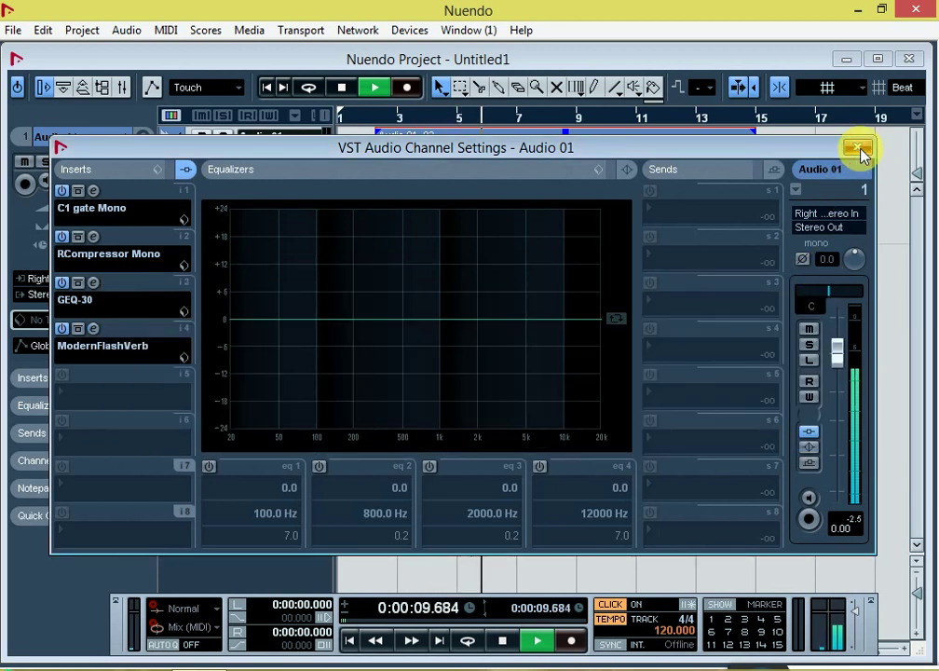
left_click(857, 148)
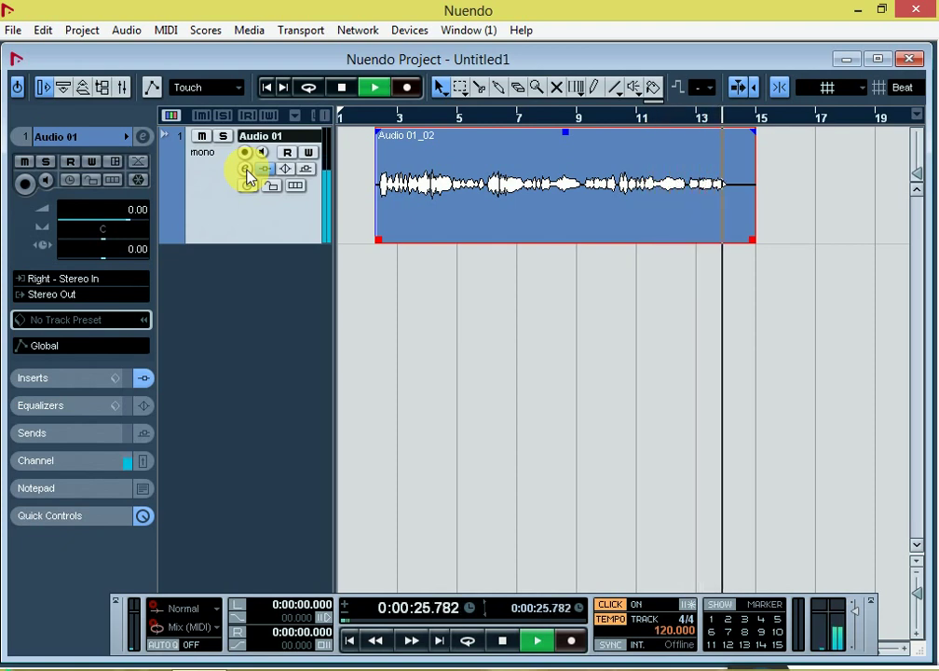
key("space")
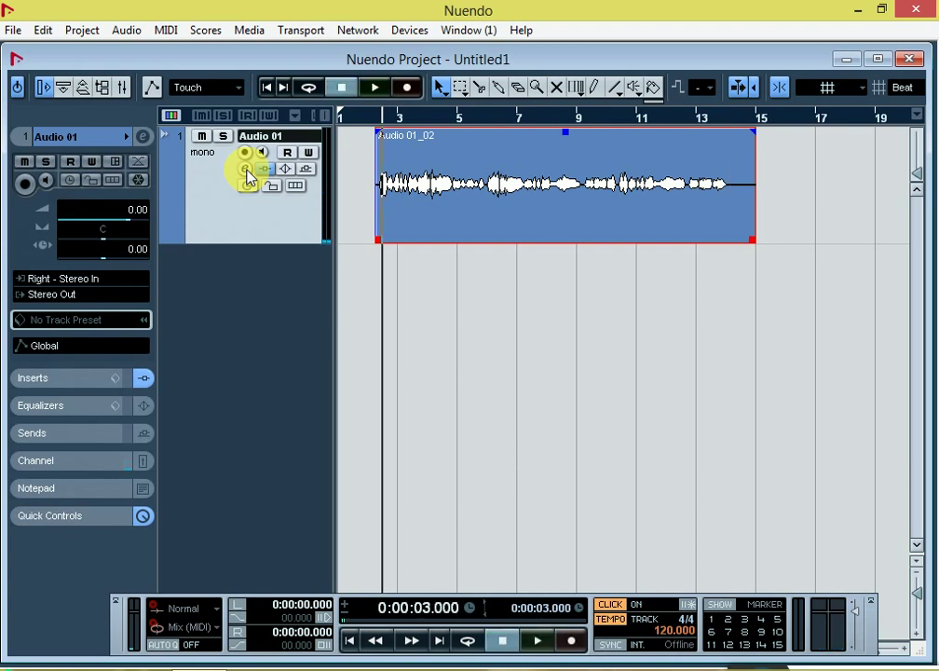
left_click(246, 170)
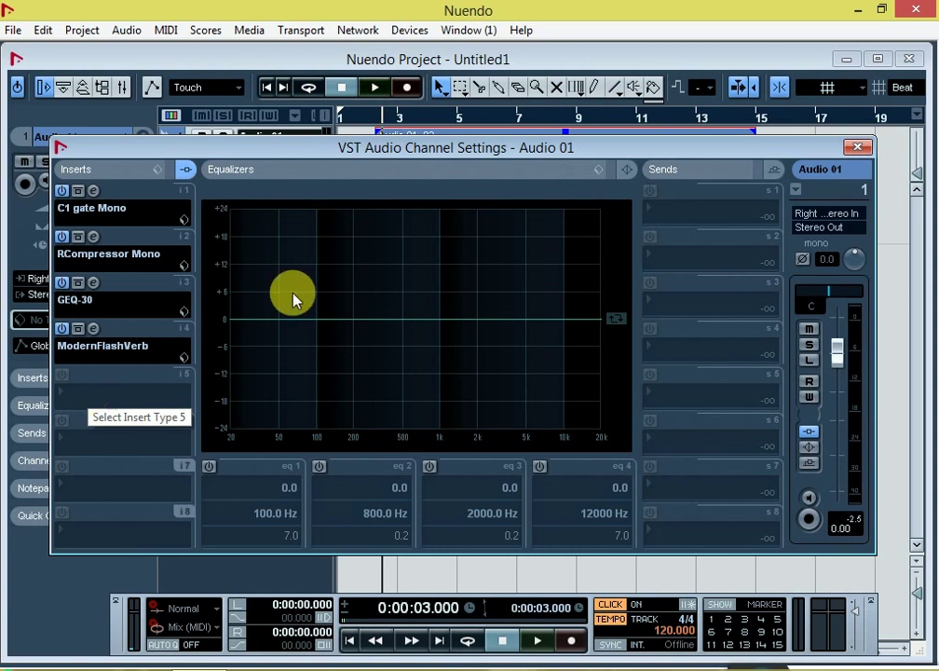
left_click(858, 148)
right_click(233, 451)
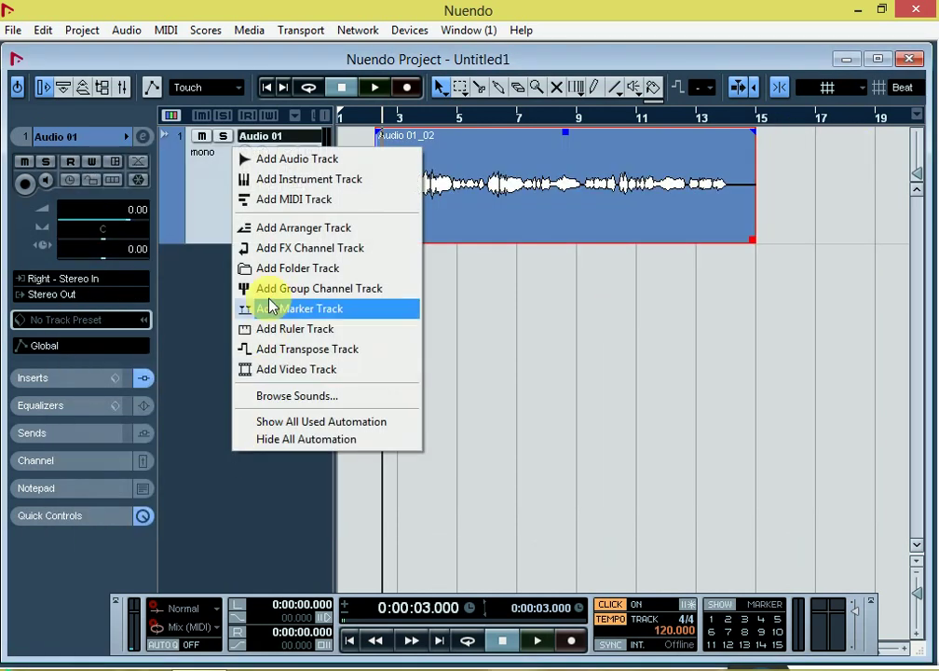
left_click(296, 160)
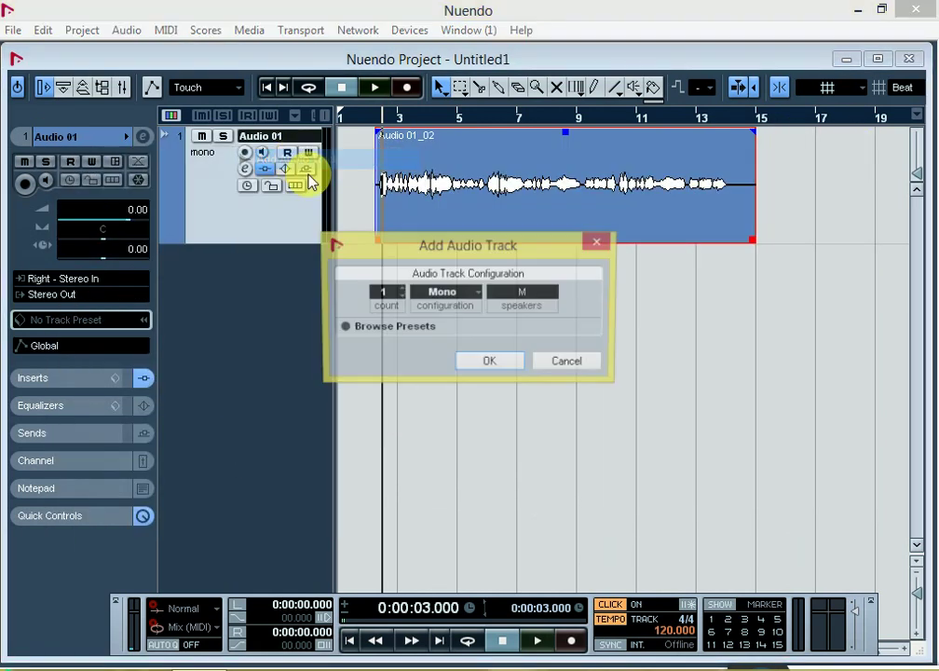
left_click(599, 245)
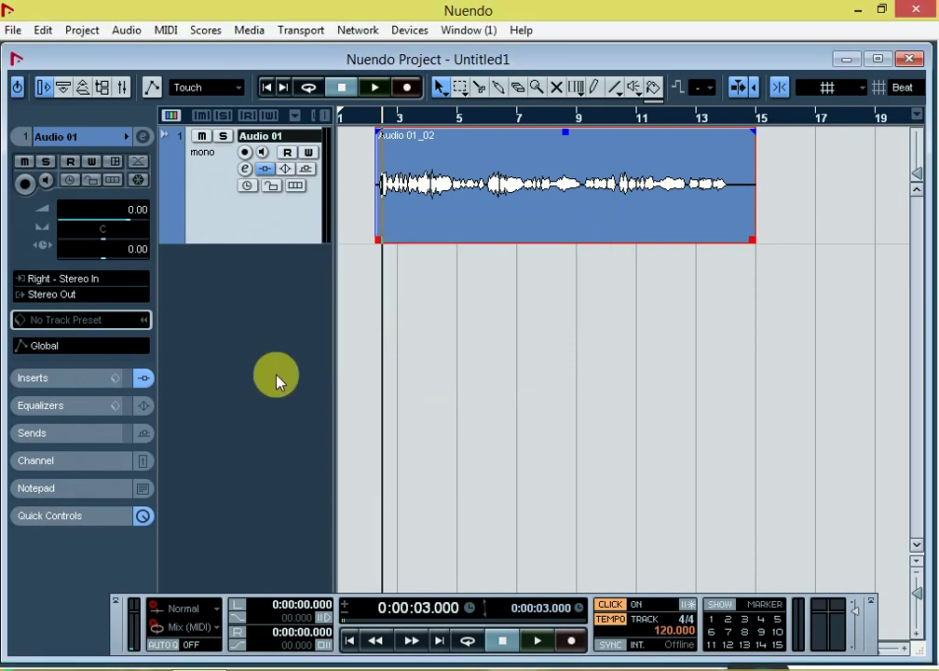
right_click(267, 368)
left_click(326, 150)
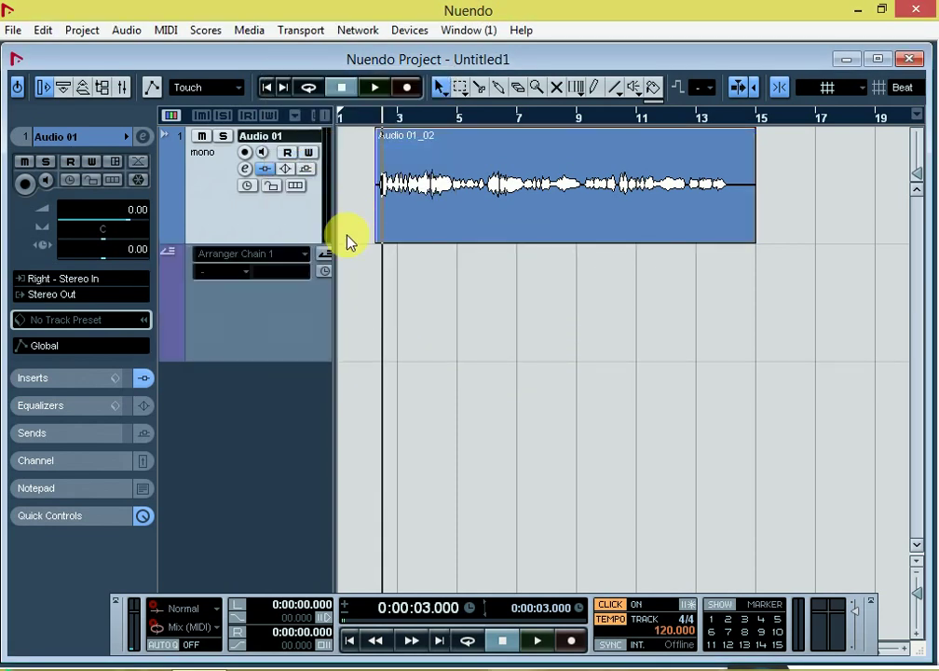
right_click(273, 318)
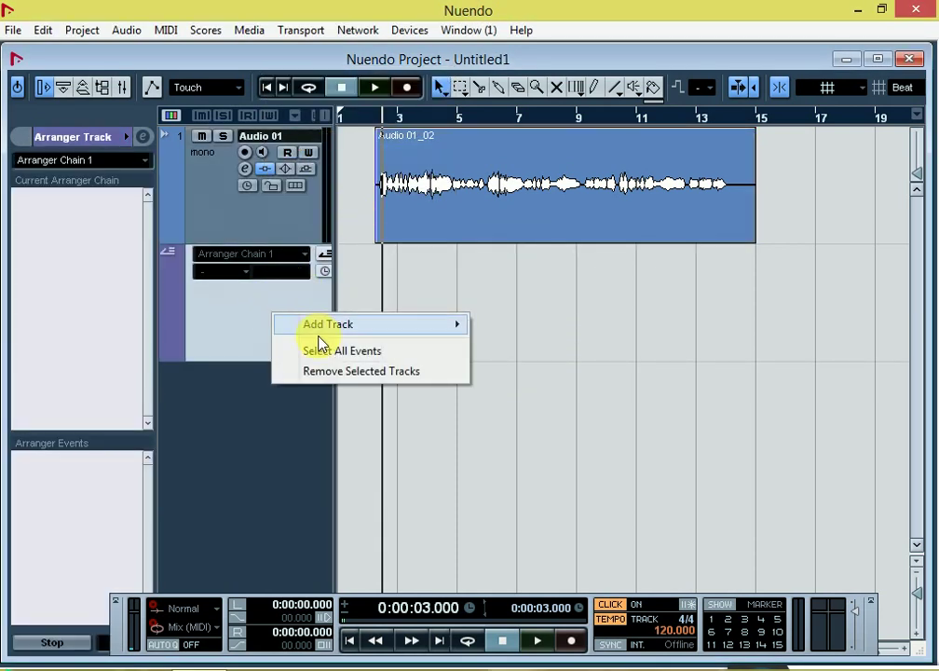
left_click(323, 375)
Add a stereo FX channel track with H-Delay Mono as its effect.
right_click(242, 338)
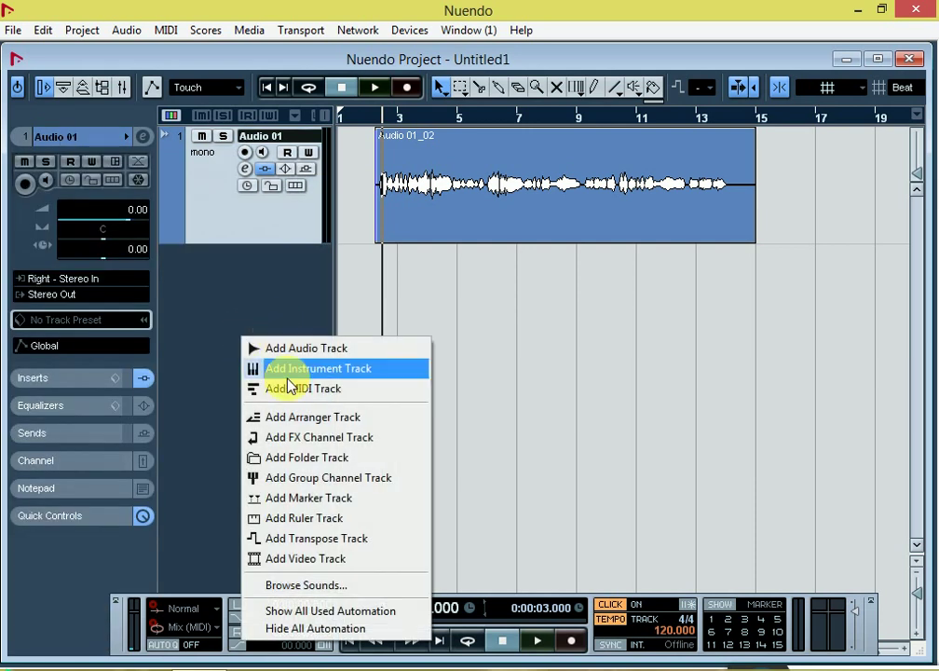
left_click(322, 438)
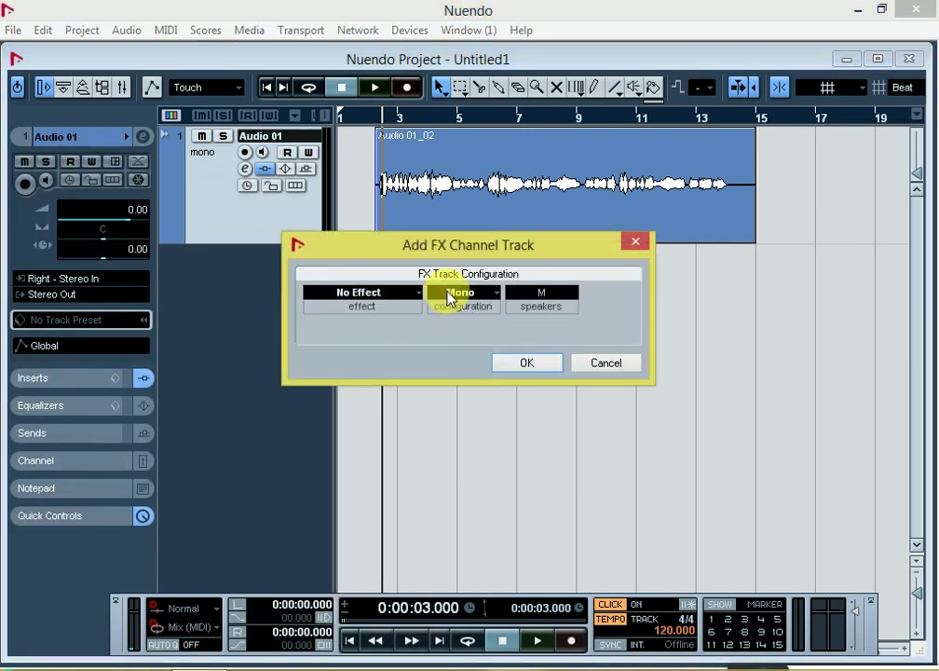
left_click(448, 298)
left_click(447, 331)
left_click(381, 296)
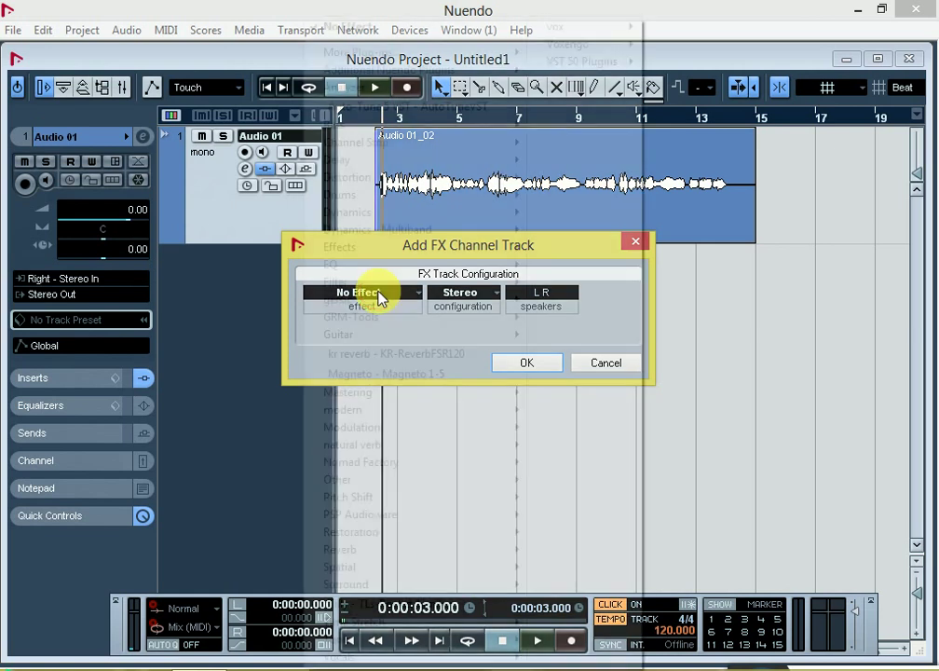
mouse_move(456, 74)
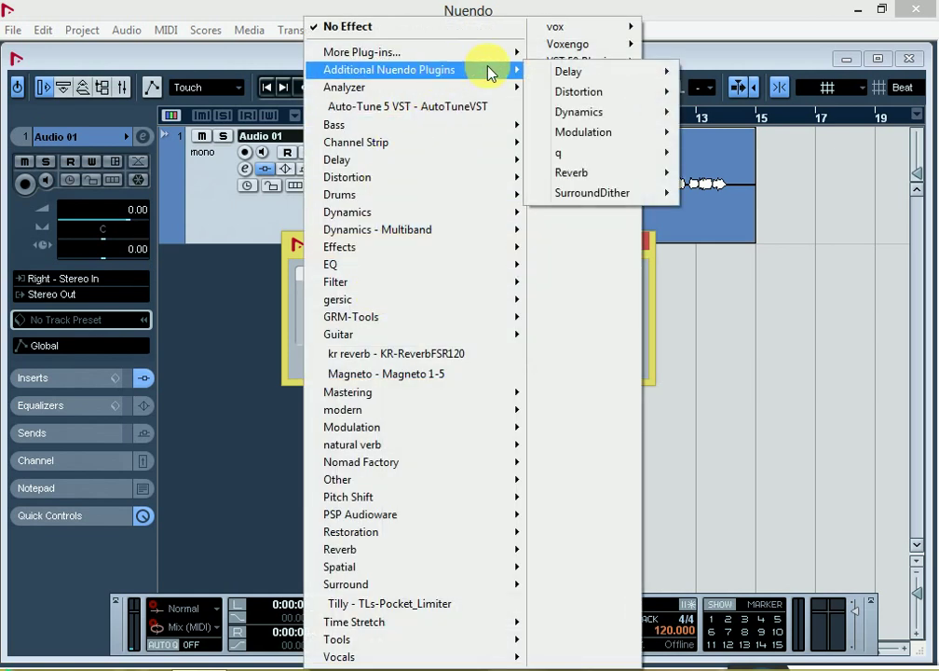
mouse_move(568, 82)
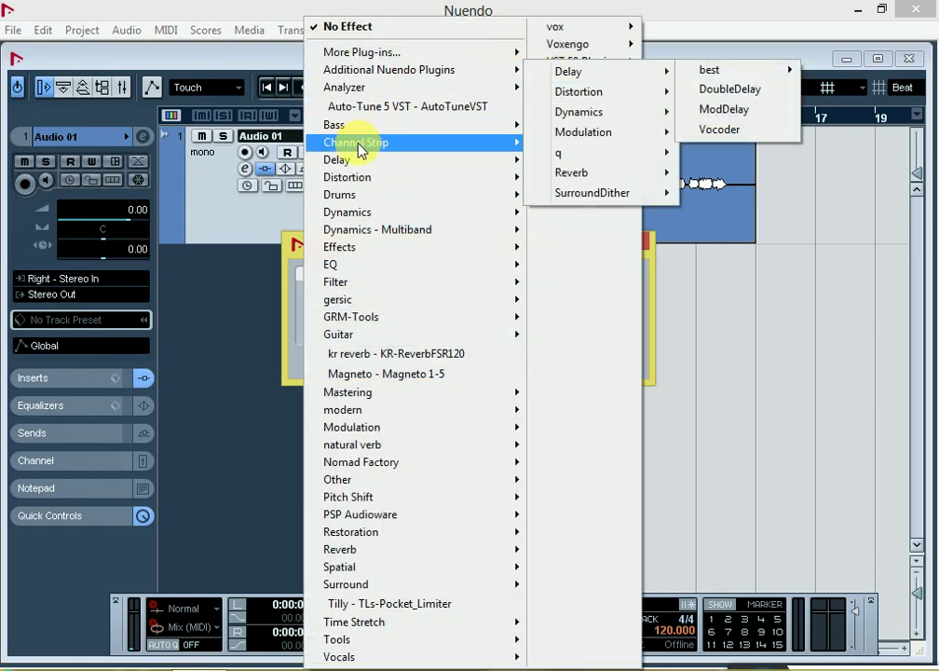
mouse_move(346, 160)
left_click(589, 164)
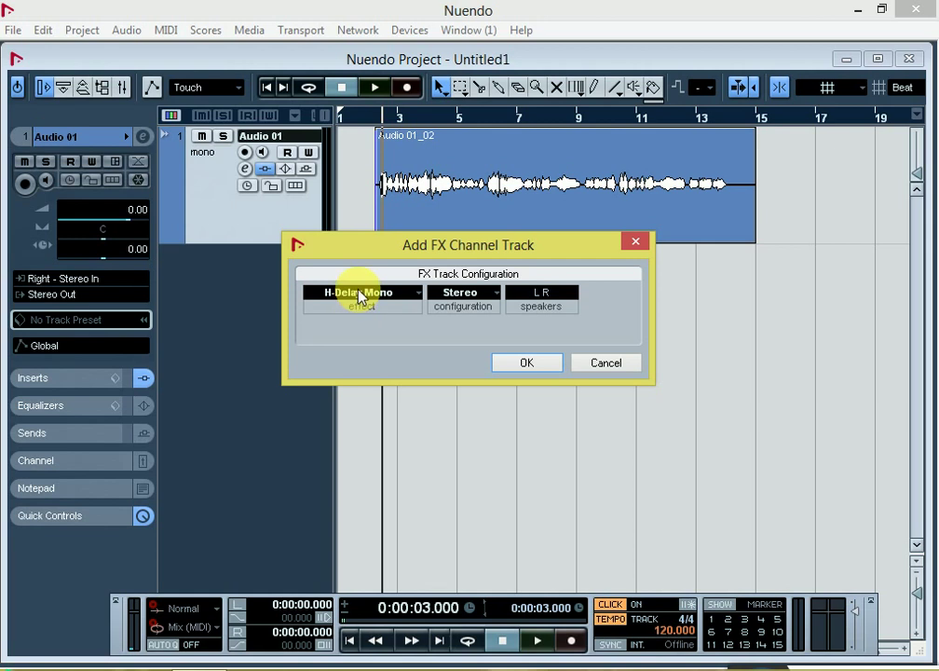
left_click(523, 362)
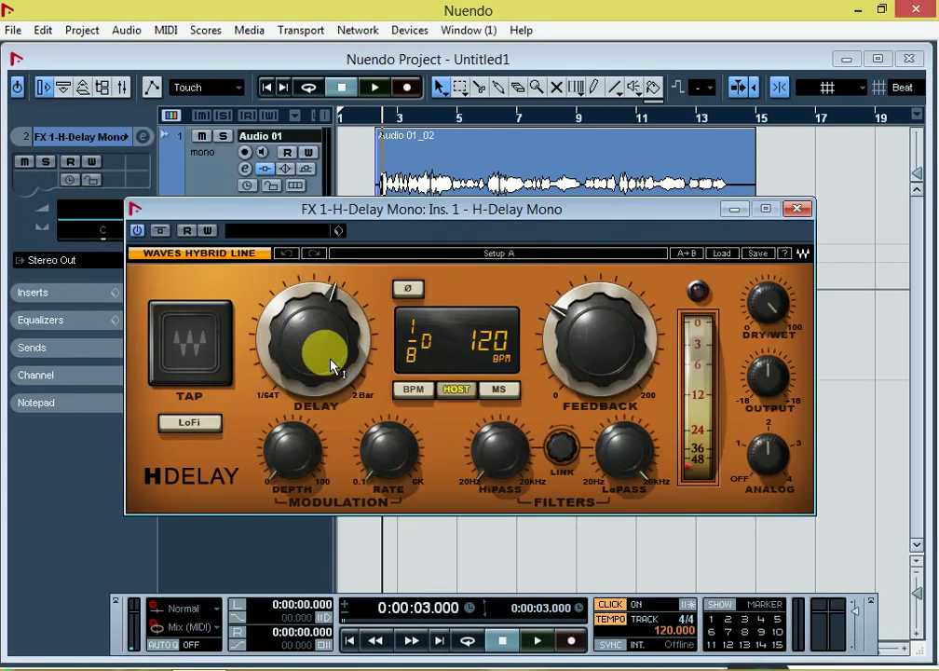
Set the H-Delay's delay time to 1/4 and its dry/wet mix to the midpoint, and close the plug-in.
left_click_drag(331, 363, 330, 316)
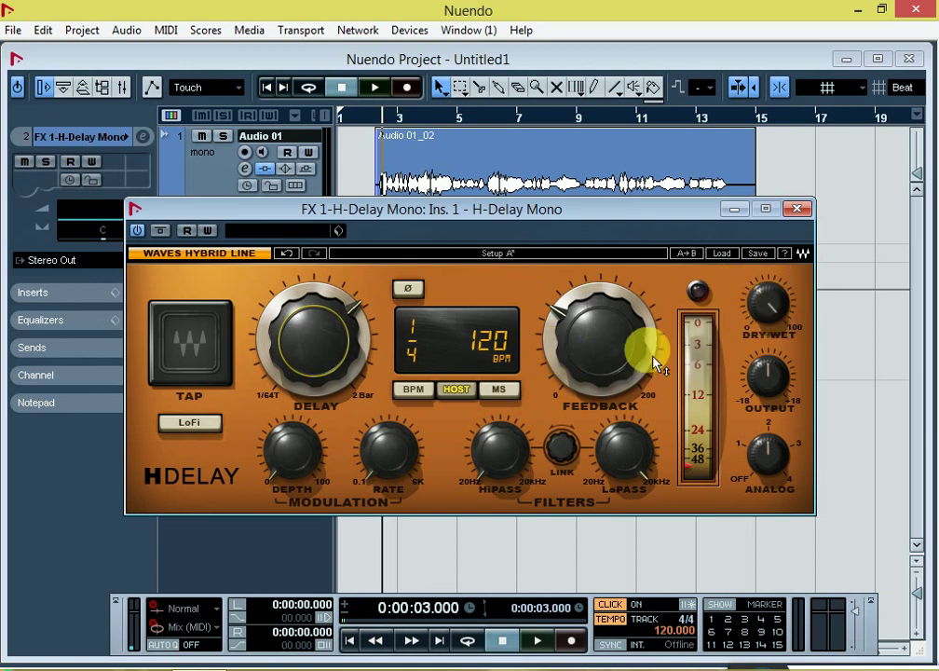
mouse_move(606, 356)
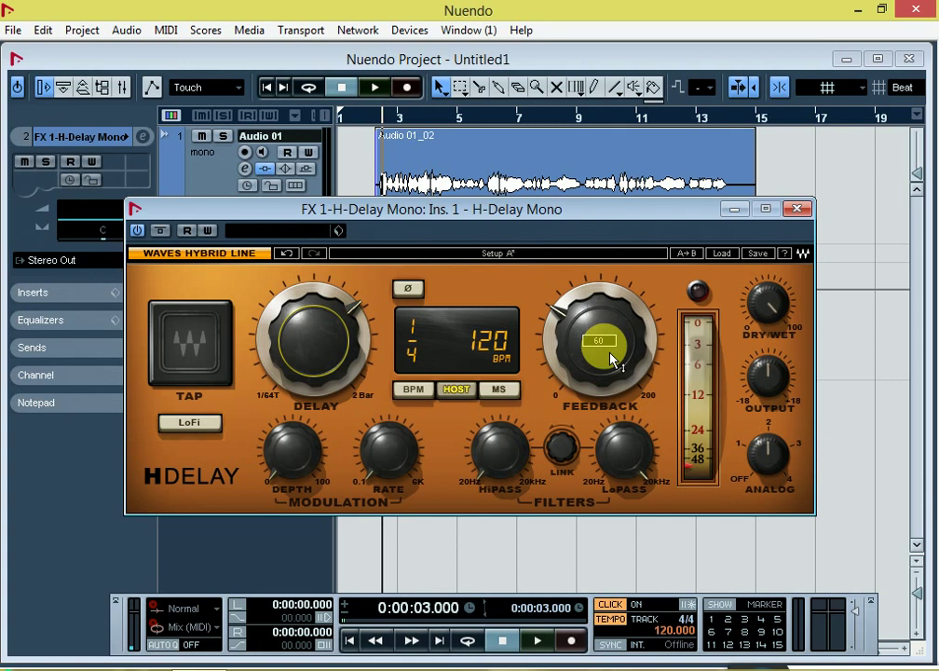
left_click_drag(766, 301, 766, 319)
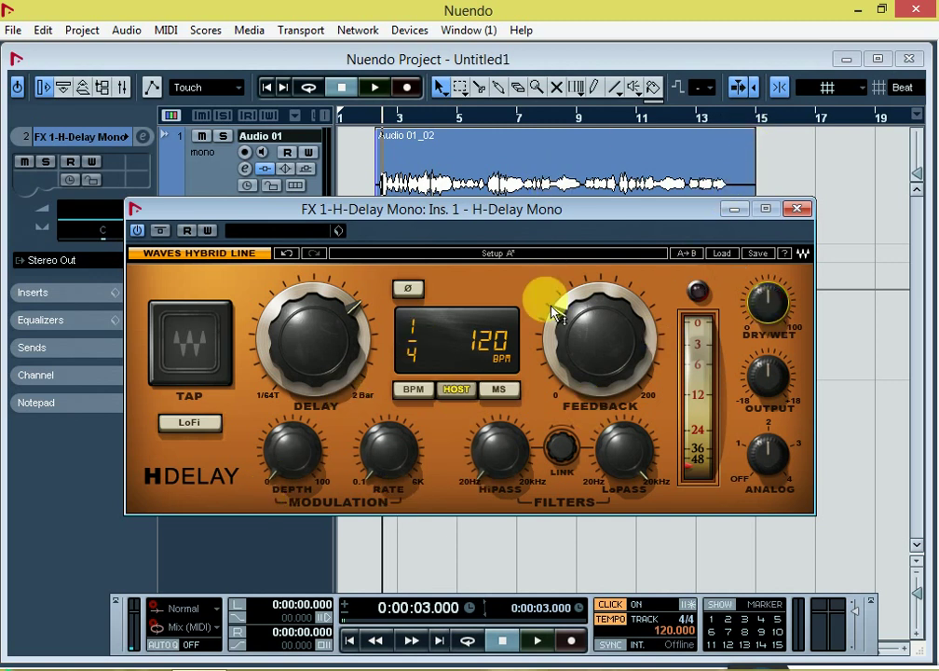
left_click(797, 211)
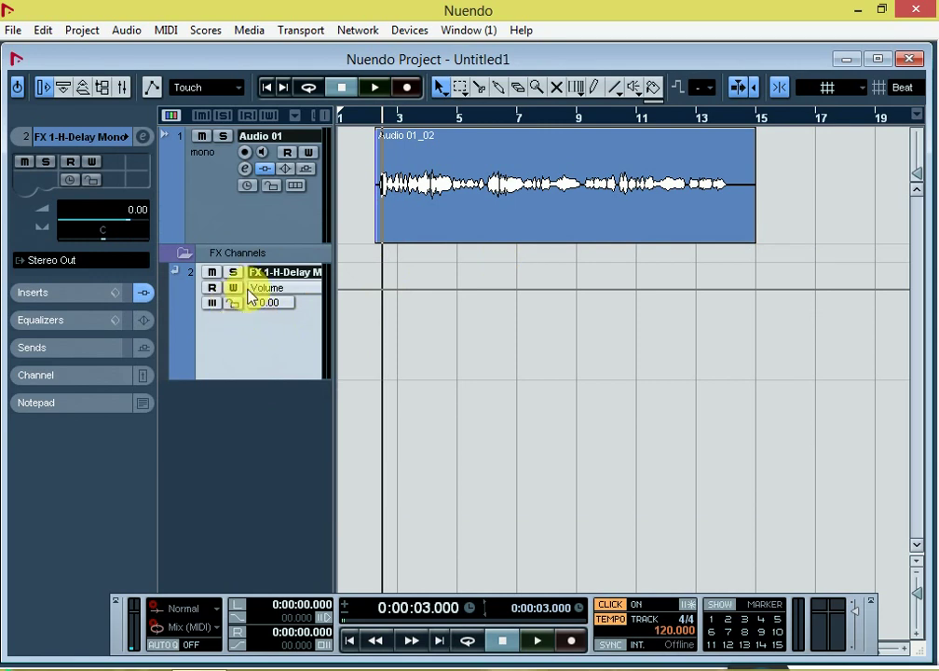
Route Audio 01's first send to the H-Delay FX channel, enabled at a level of -19.32, and audition the vocal.
left_click(246, 172)
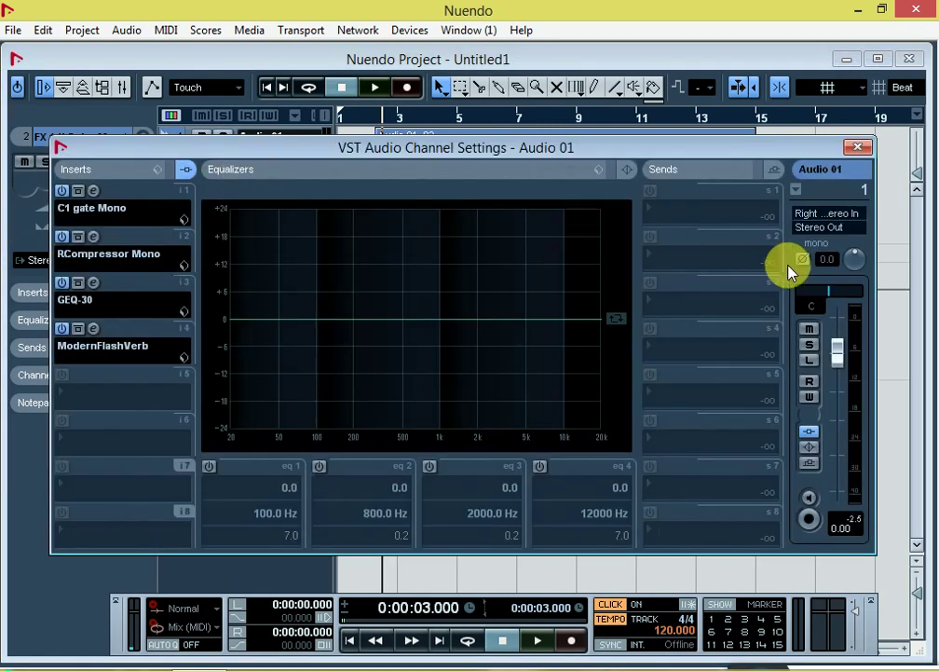
left_click(701, 212)
left_click(707, 259)
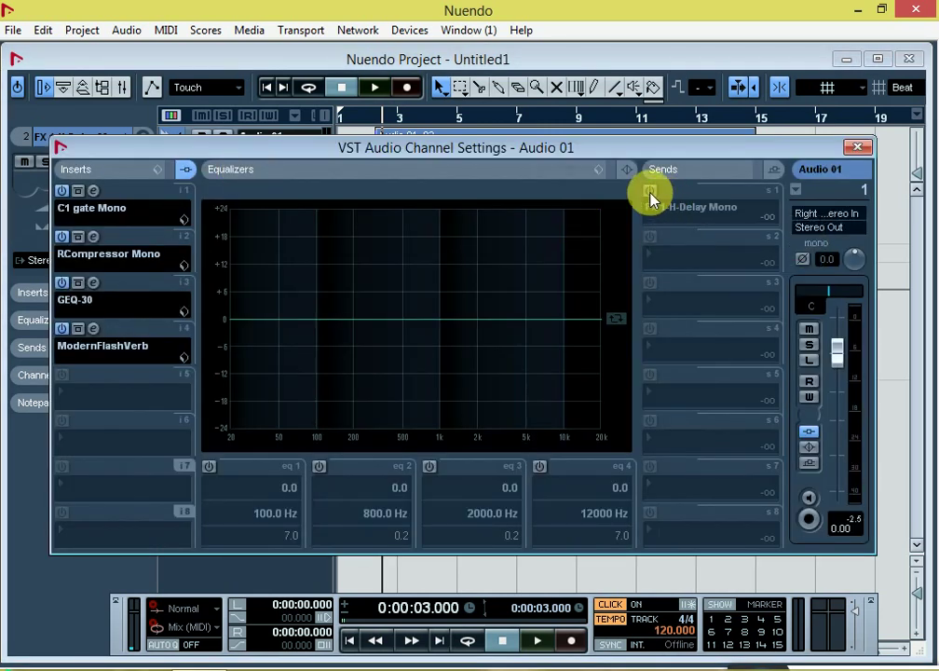
double_click(768, 224)
type("-19.32")
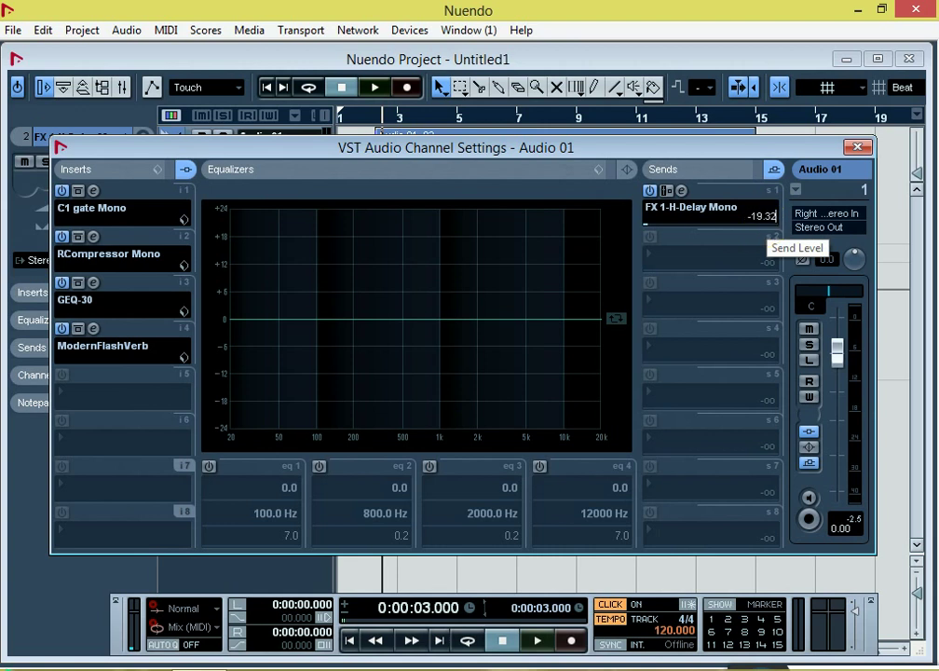
key("Return")
key("space")
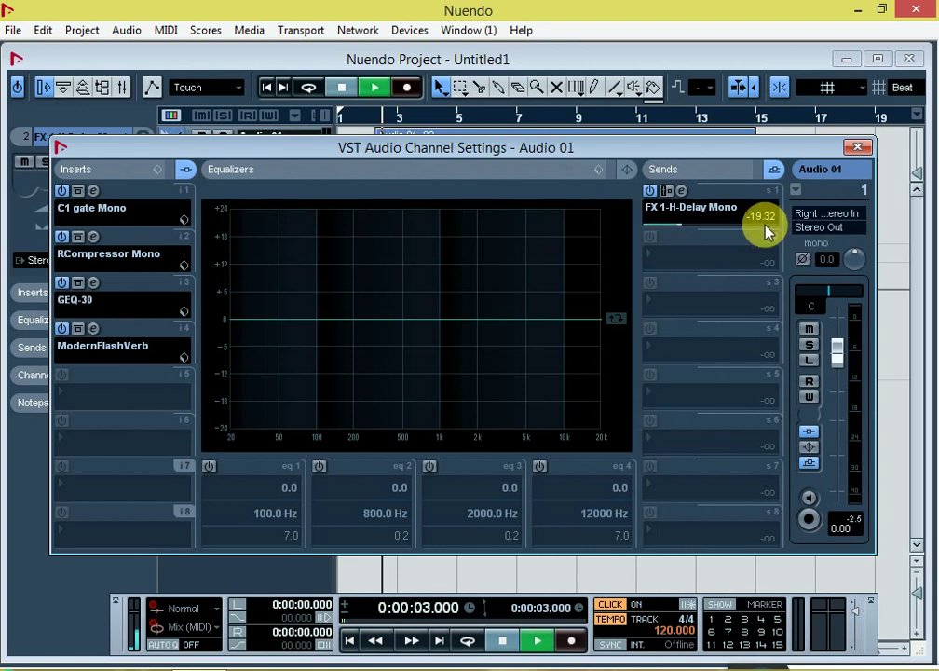
left_click(855, 149)
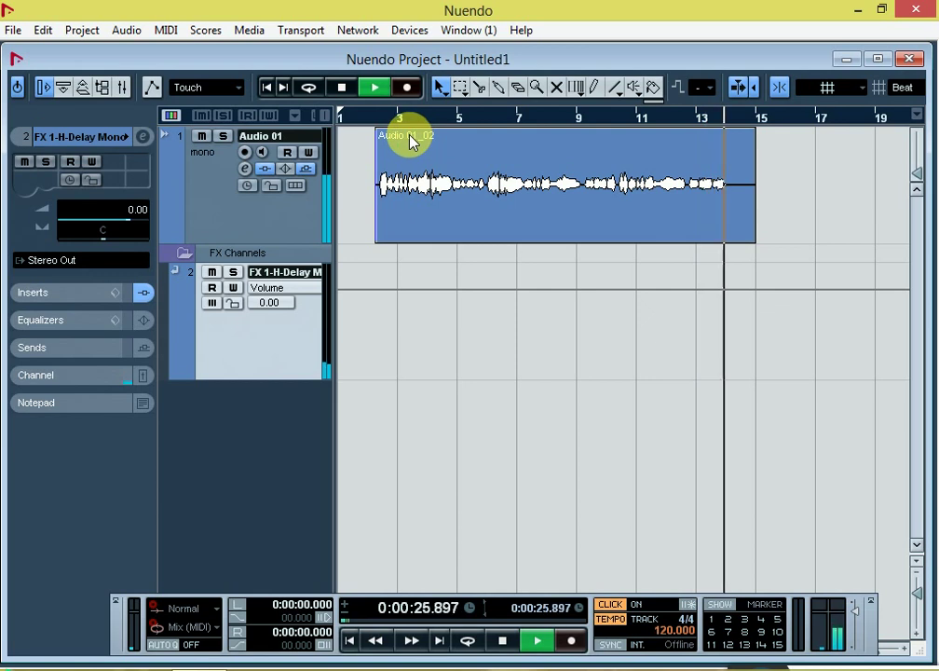
Play the vocal back from the start of the Audio 01 clip.
left_click(382, 120)
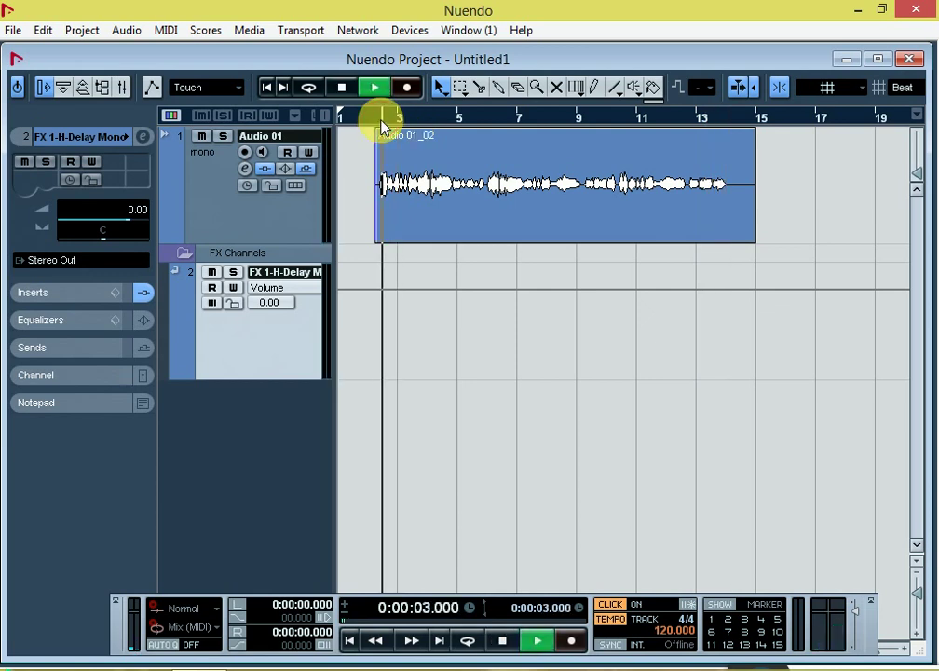
left_click(378, 117)
left_click(377, 119)
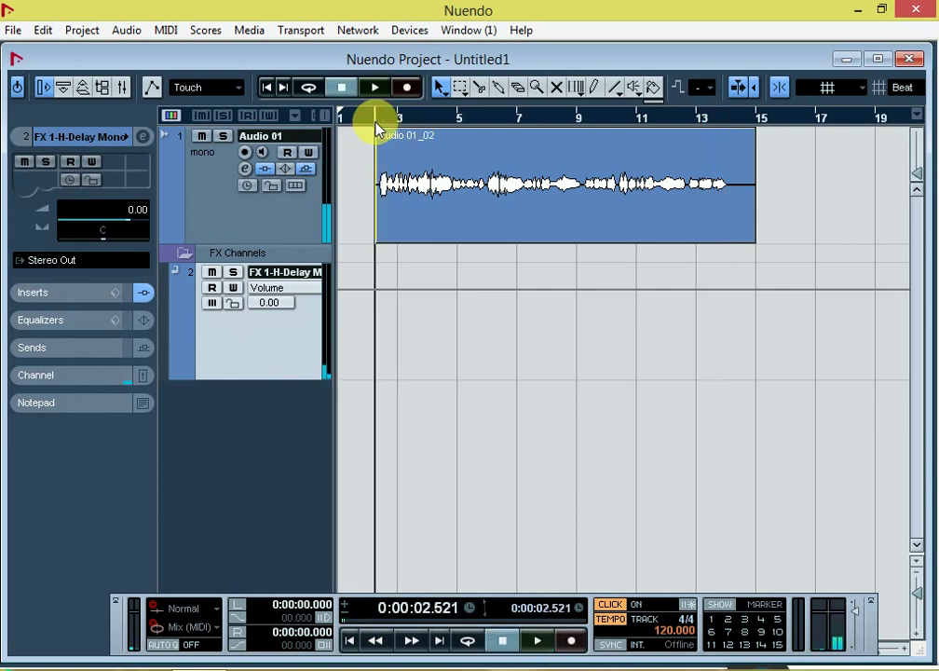
key("space")
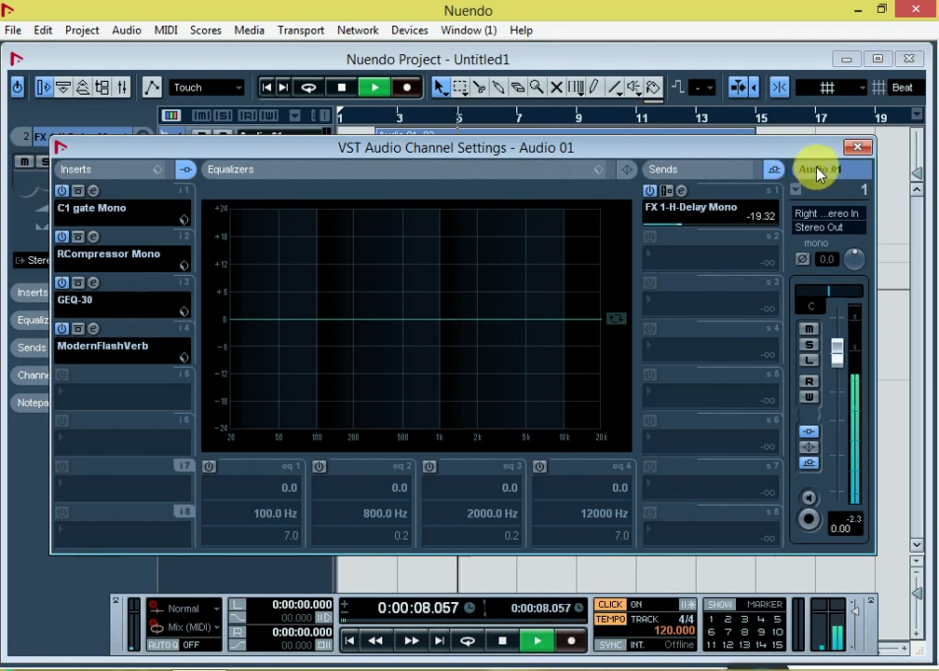
Enable all four channel equalizer bands on Audio 01 and stop playback.
left_click(209, 467)
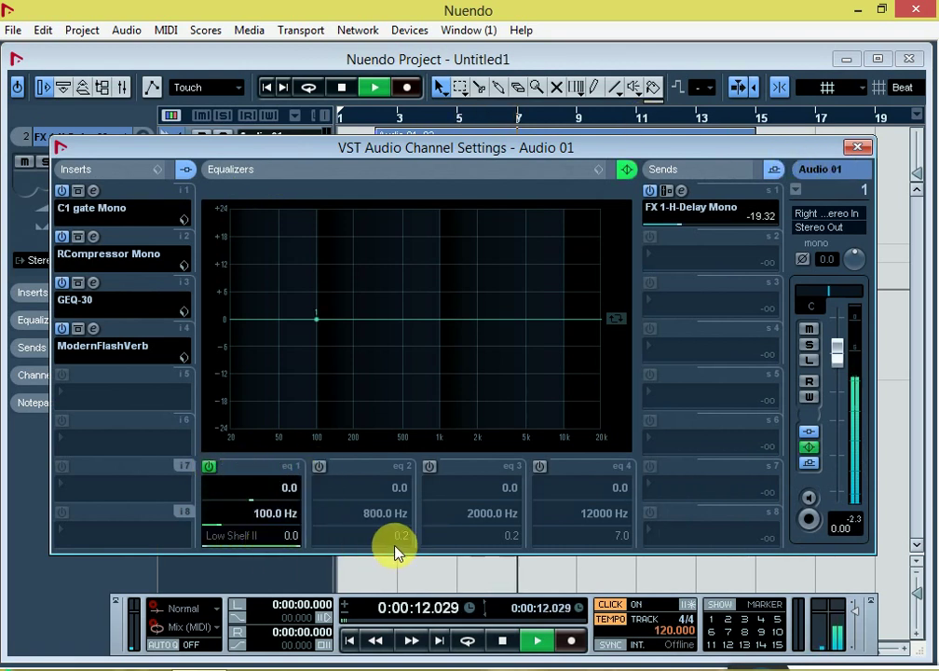
left_click(319, 466)
left_click(430, 466)
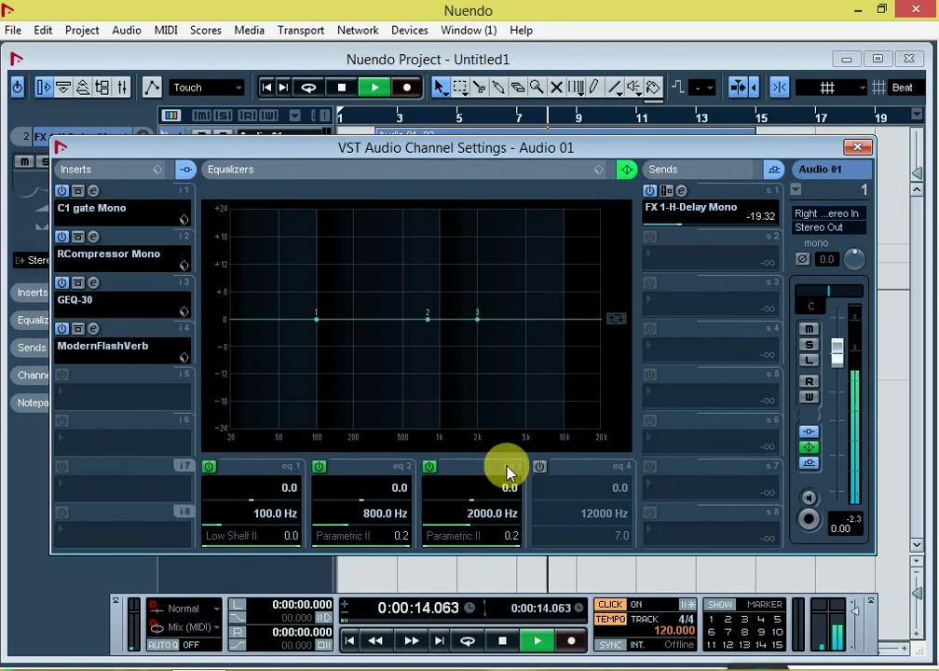
left_click(541, 467)
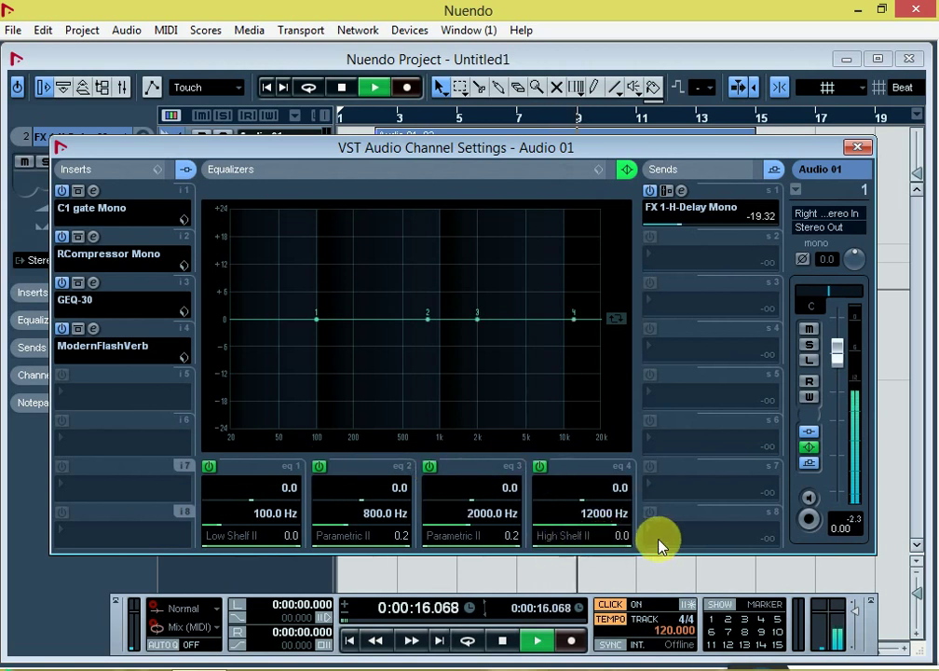
key("space")
Shape Audio 01's channel EQ with band 1 at -24.0 and 43 Hz, band 3 at 10.6 and 98 Hz, and band 2 at 5.4 and 986 Hz.
left_click_drag(316, 320, 272, 441)
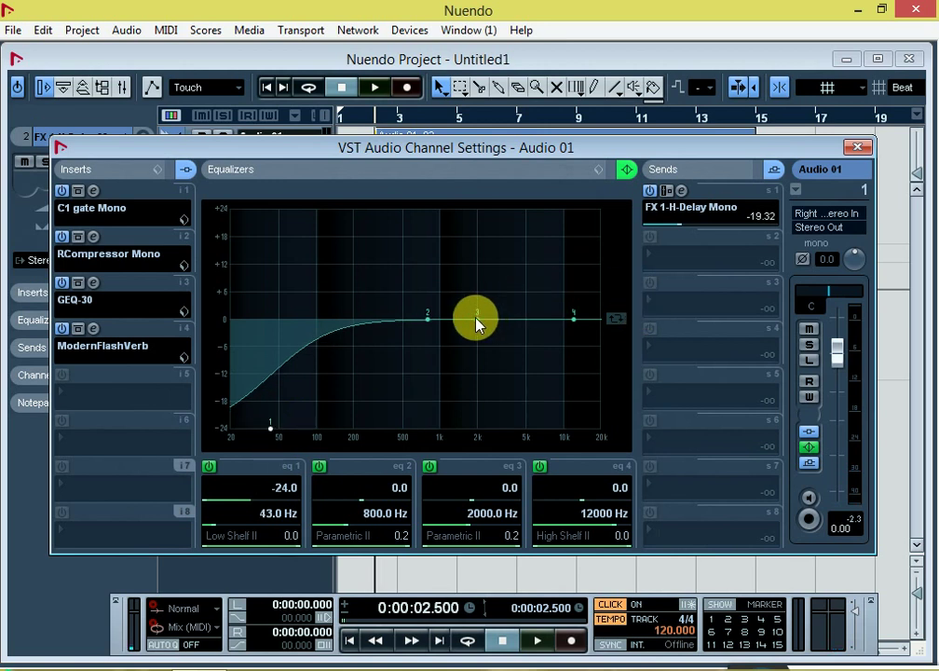
left_click_drag(477, 320, 315, 270)
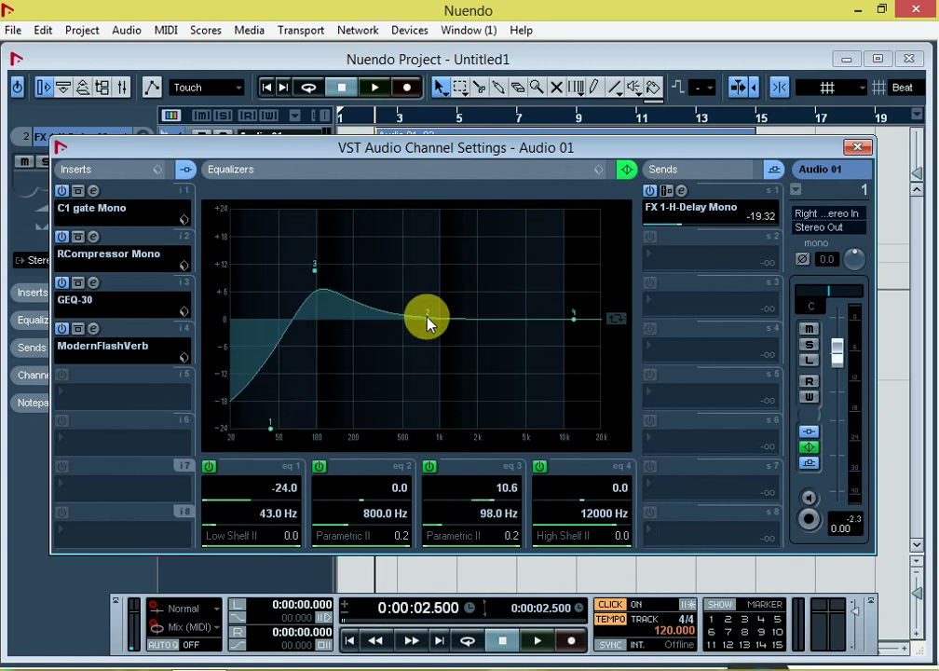
left_click_drag(428, 317, 440, 295)
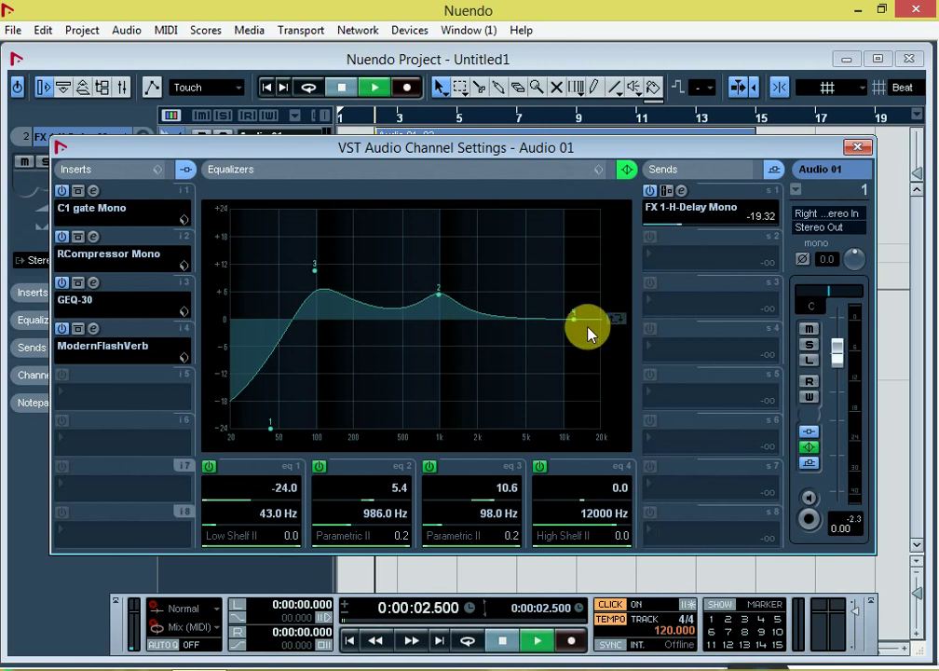
During playback, set EQ band 2 to 6.4 at 2093 Hz and band 4 to 6.2 at 10266 Hz, and close the channel settings.
key("space")
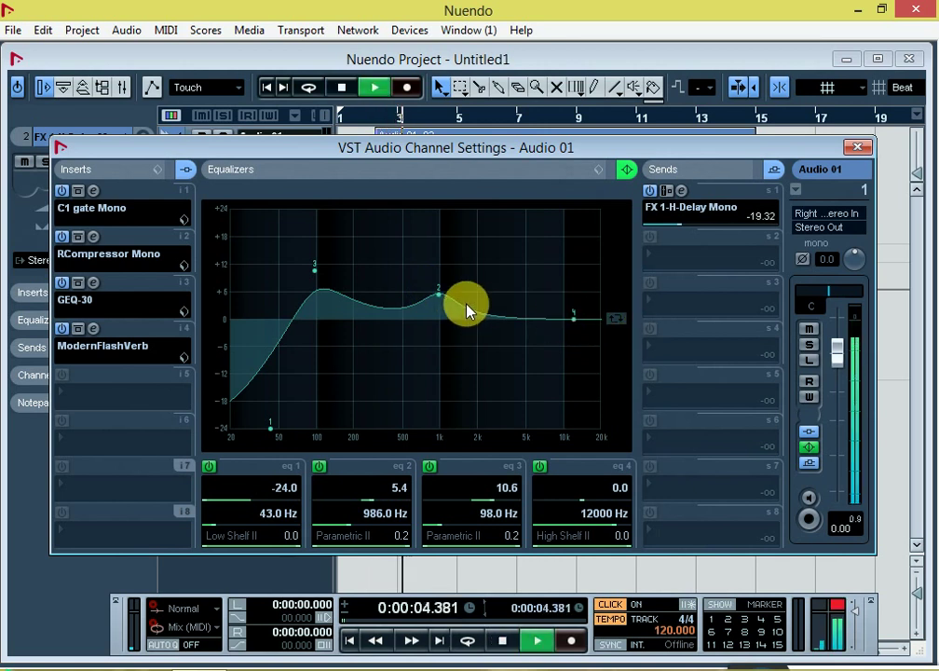
left_click_drag(442, 297, 481, 291)
mouse_move(567, 303)
left_mouse_down()
mouse_move(566, 286)
mouse_move(567, 296)
mouse_move(598, 298)
mouse_move(567, 298)
left_mouse_up()
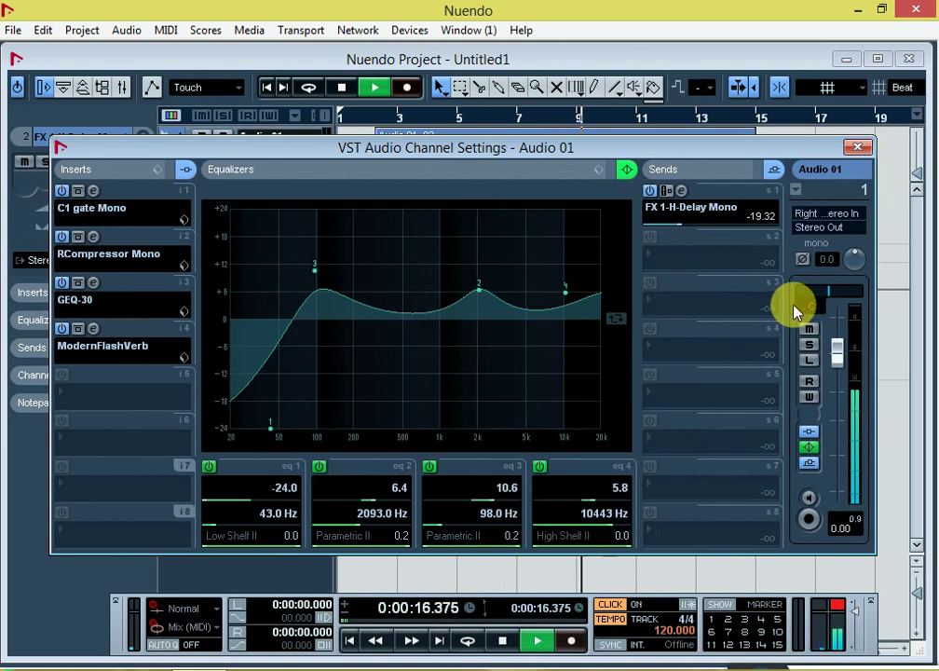
mouse_move(567, 298)
left_mouse_down()
mouse_move(555, 428)
mouse_move(566, 435)
mouse_move(583, 237)
mouse_move(564, 218)
mouse_move(564, 293)
left_mouse_up()
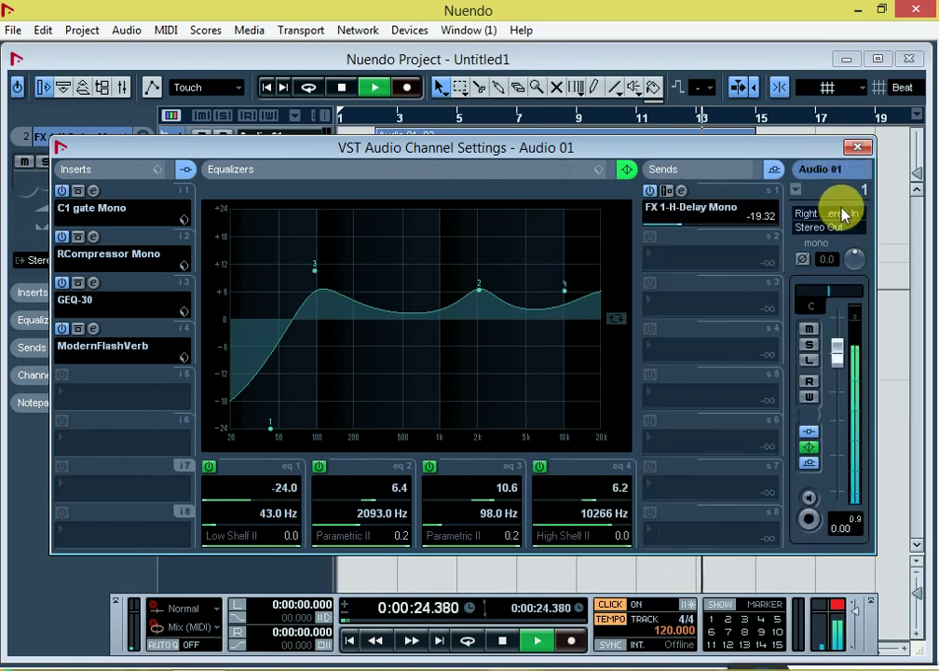
key("space")
left_click(859, 147)
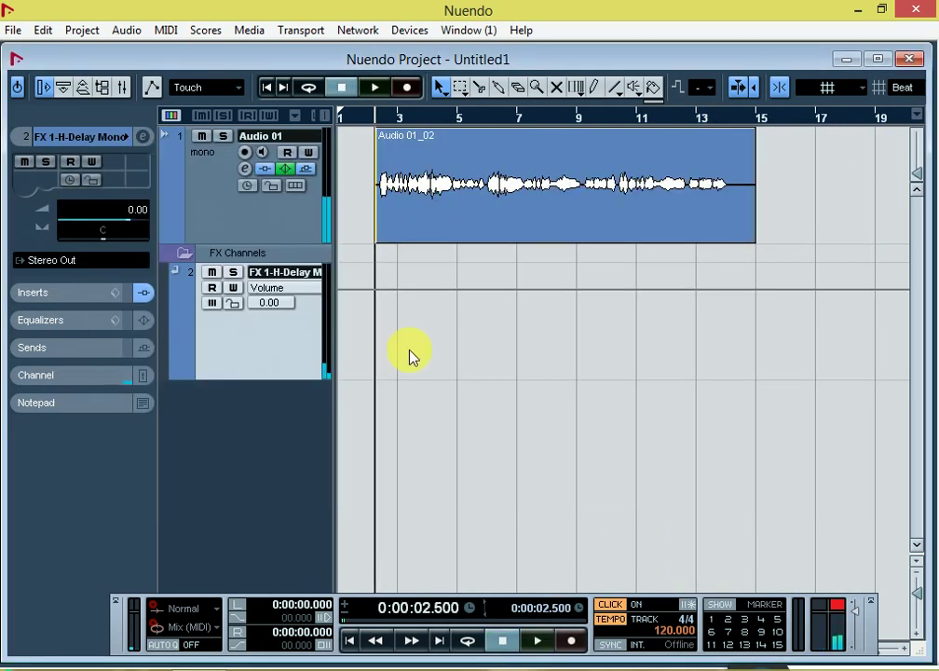
Duplicate the Audio 01 track and load Harmony Engine in the copy's fifth insert slot.
right_click(209, 192)
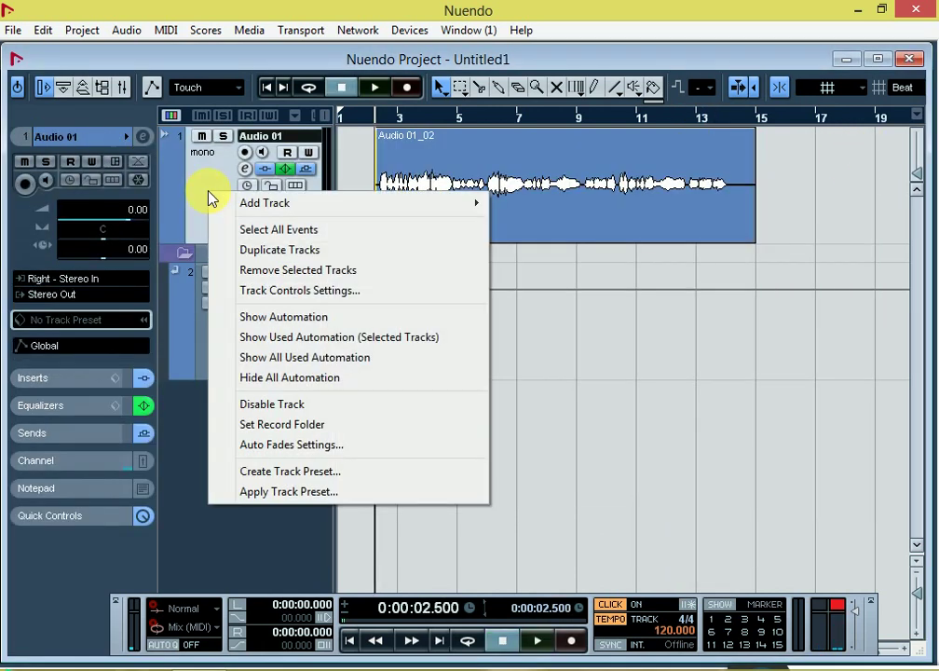
left_click(269, 251)
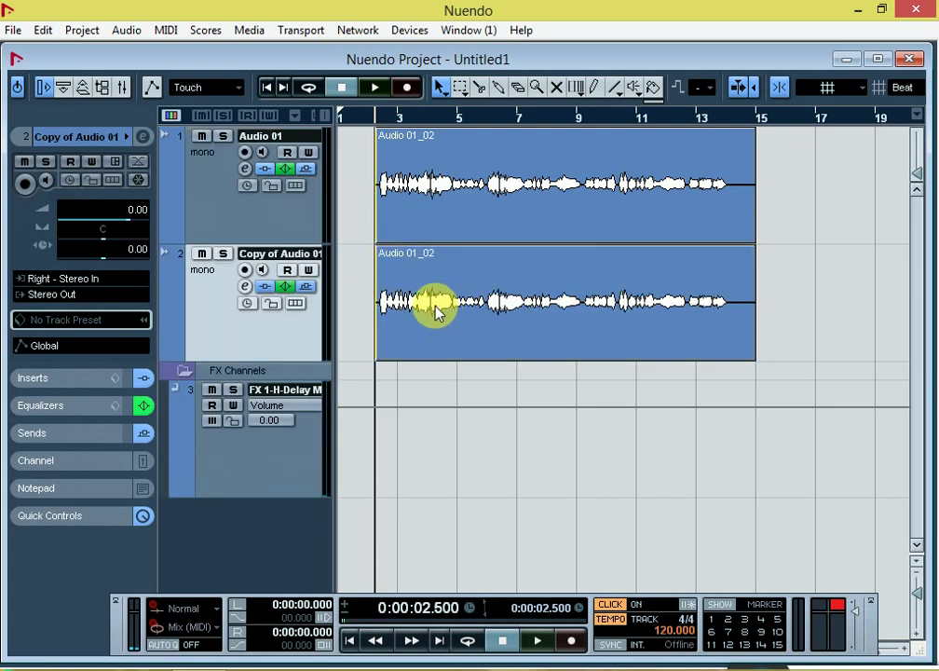
left_click(244, 288)
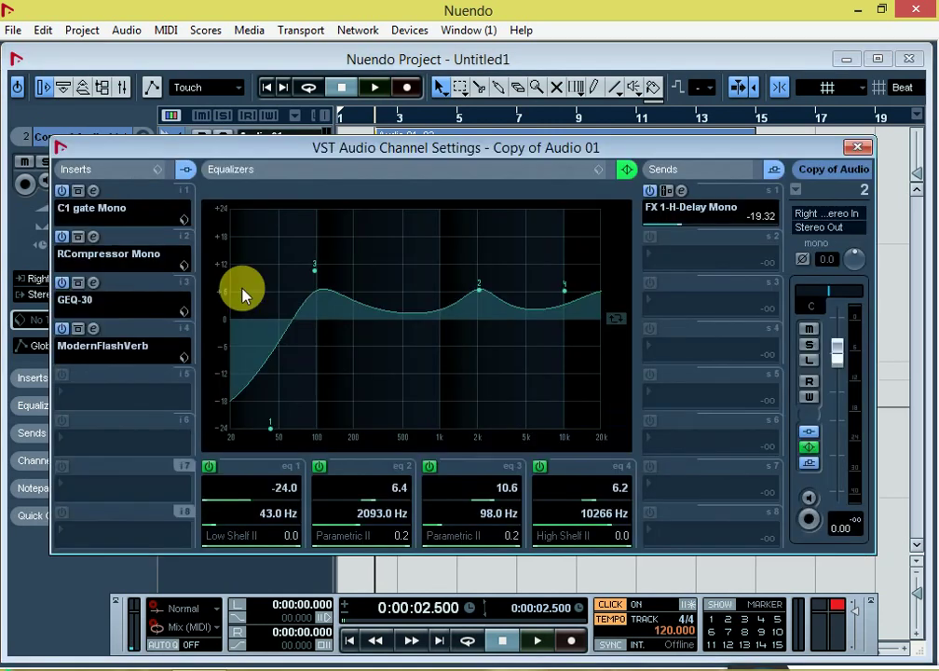
left_click(93, 393)
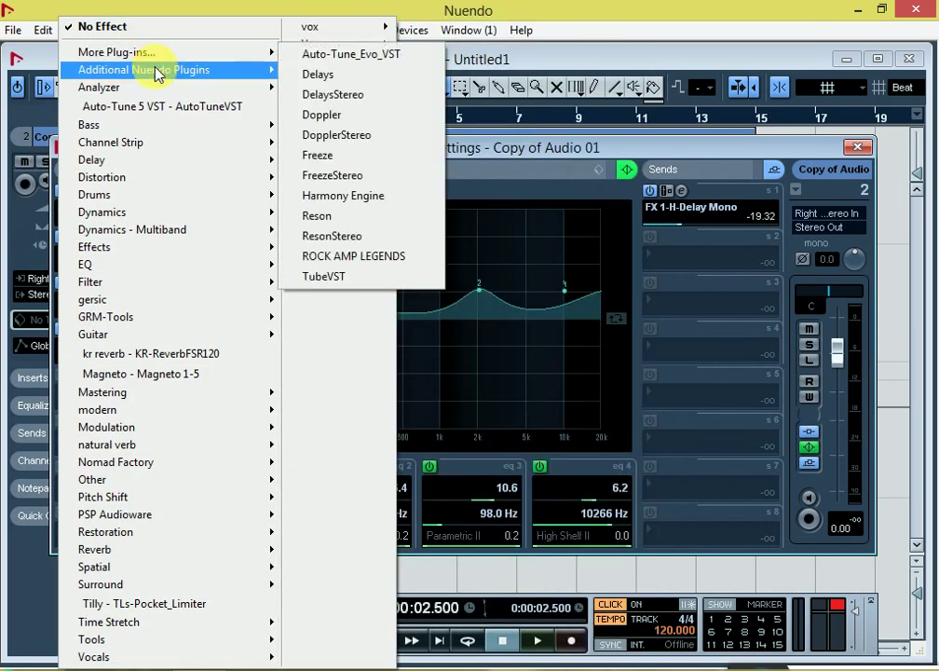
mouse_move(157, 75)
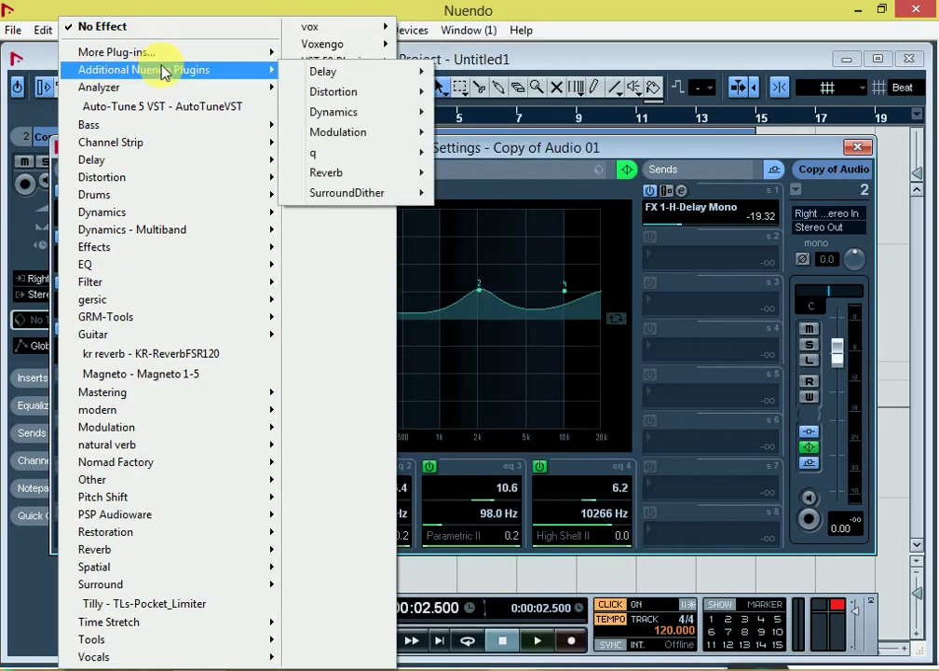
mouse_move(174, 55)
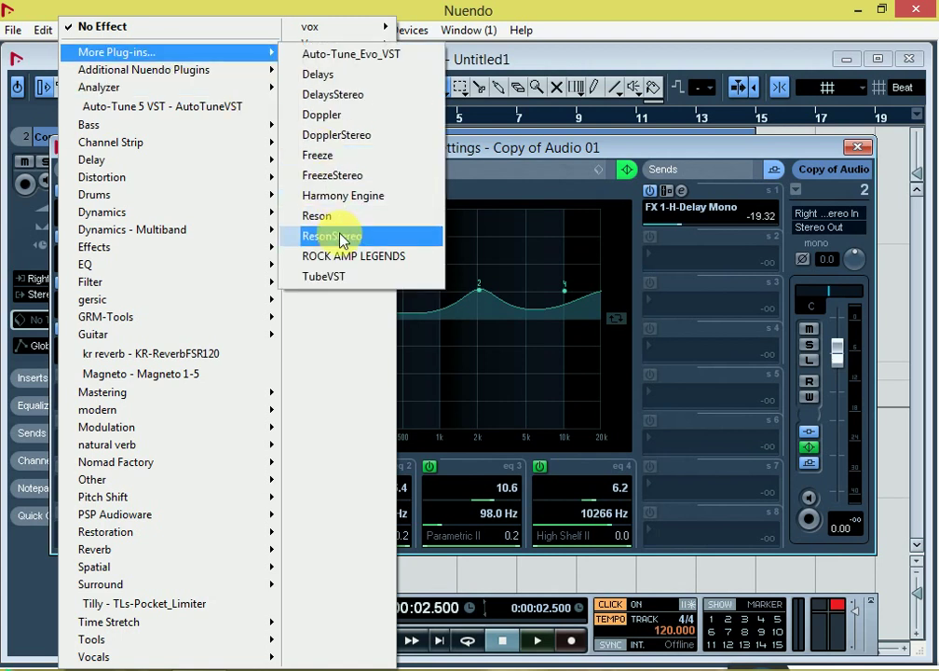
left_click(369, 202)
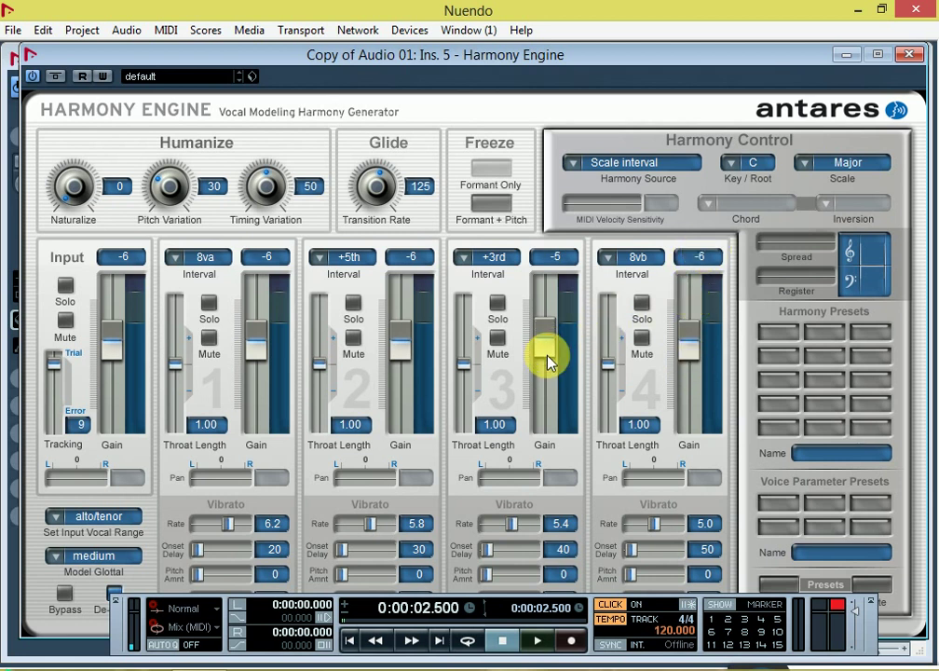
Set the Harmony Engine gains to -28 for voice 3, -22 for voice 2 and -30 for voice 1, and close the plug-in and channel settings.
left_click_drag(548, 363, 546, 408)
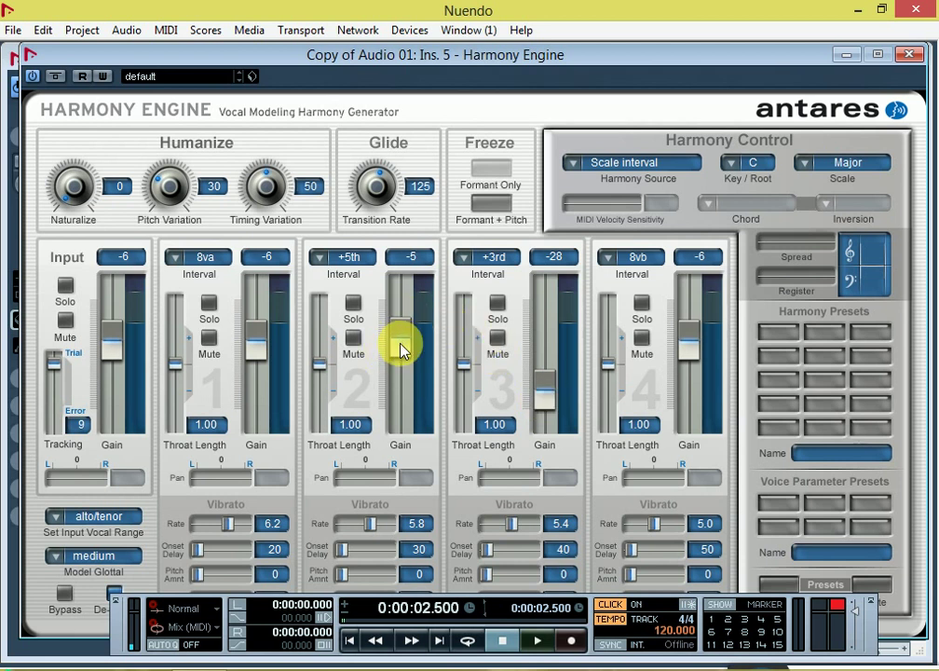
left_click_drag(402, 350, 406, 384)
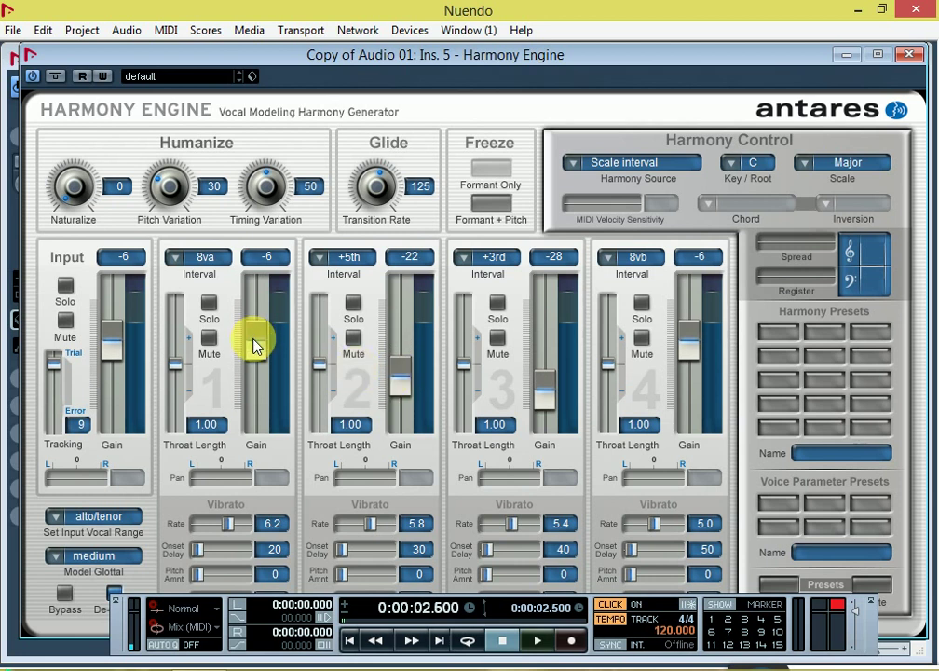
left_click_drag(253, 343, 257, 405)
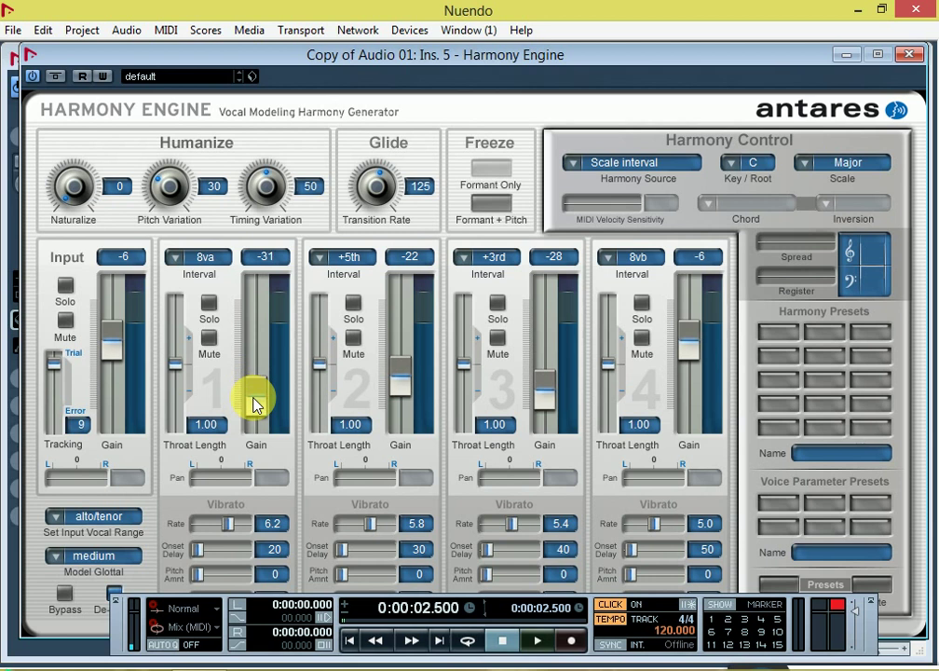
left_click(909, 55)
left_click(858, 147)
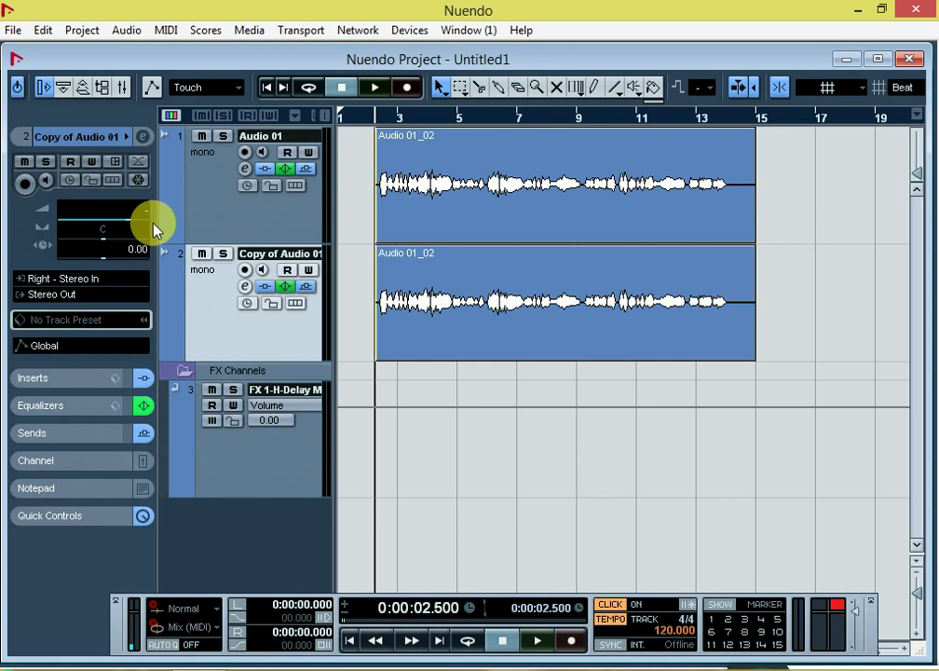
Lower the volume of Copy of Audio 01 to -4.00 and play both vocal tracks together.
scroll(154, 228, "down", 4)
key("space")
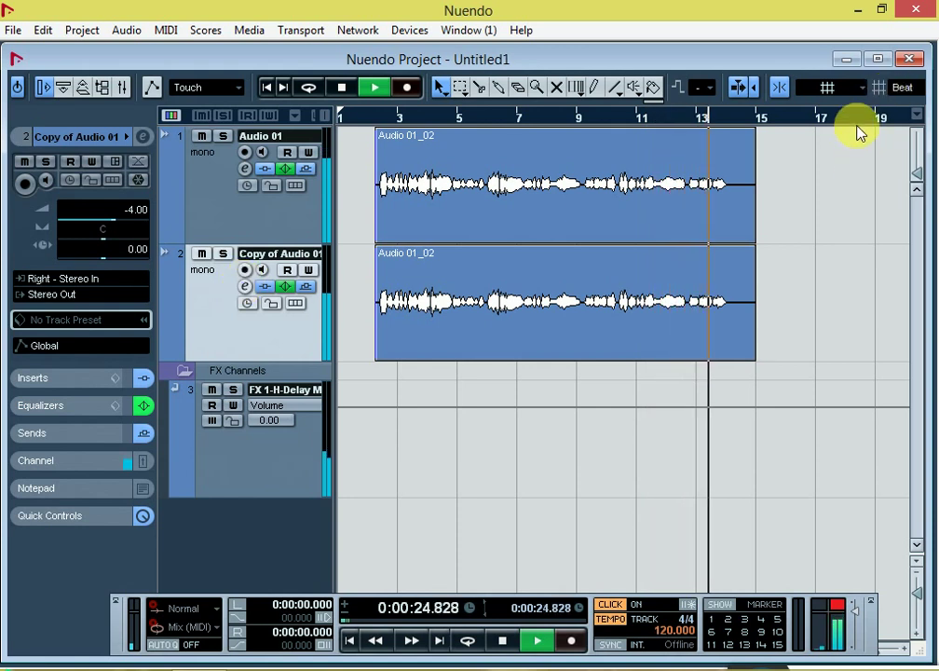
Review the Harmony Engine settings on Copy of Audio 01 during playback, and close the plug-in.
left_click(244, 289)
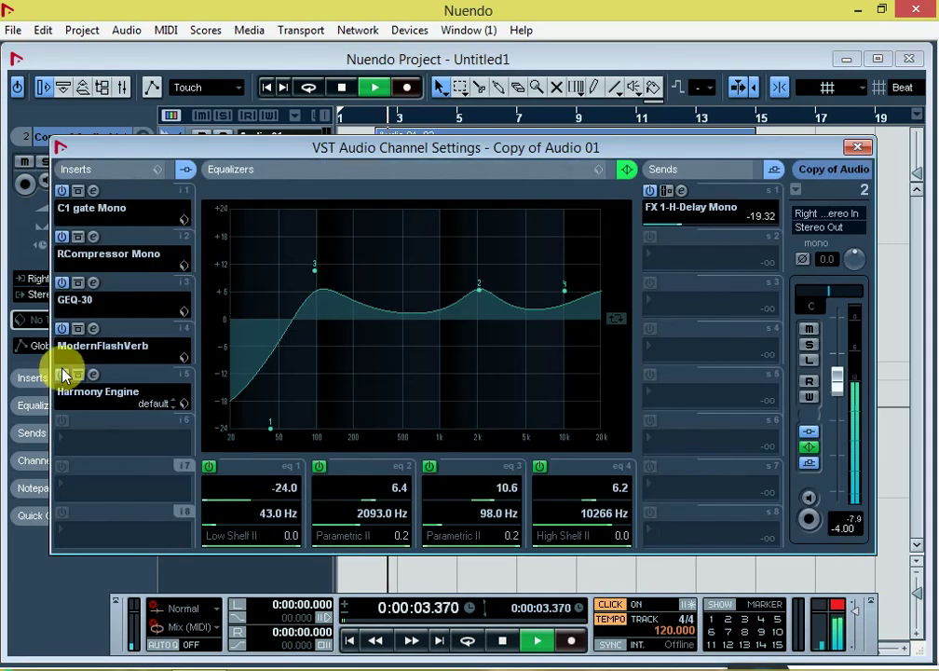
left_click(80, 378)
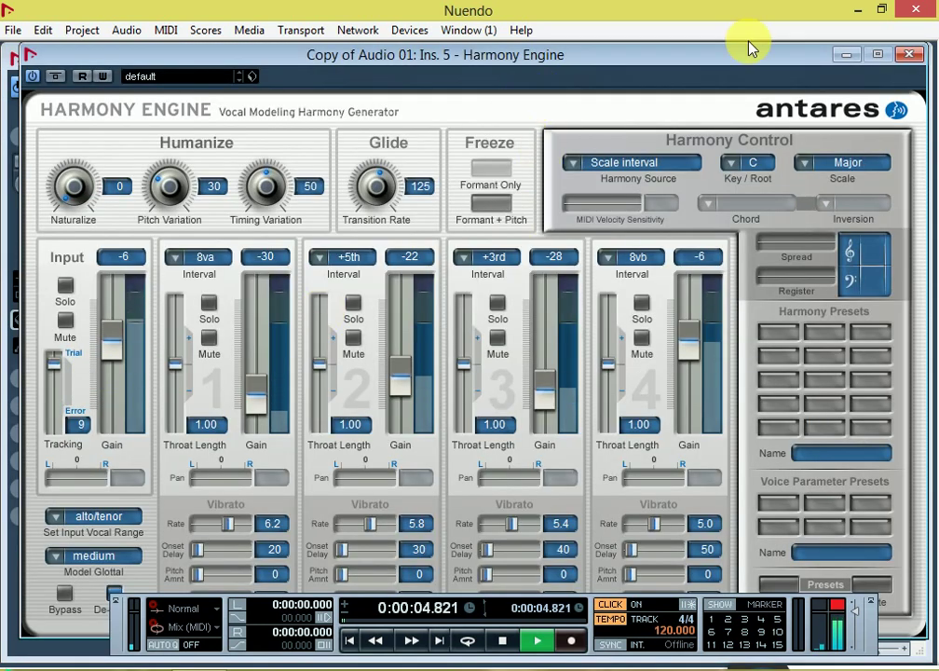
left_click(909, 54)
Show the ModernFlashVerb and GEQ-30 settings of Copy of Audio 01 and move their windows clear of the insert list.
left_click(94, 326)
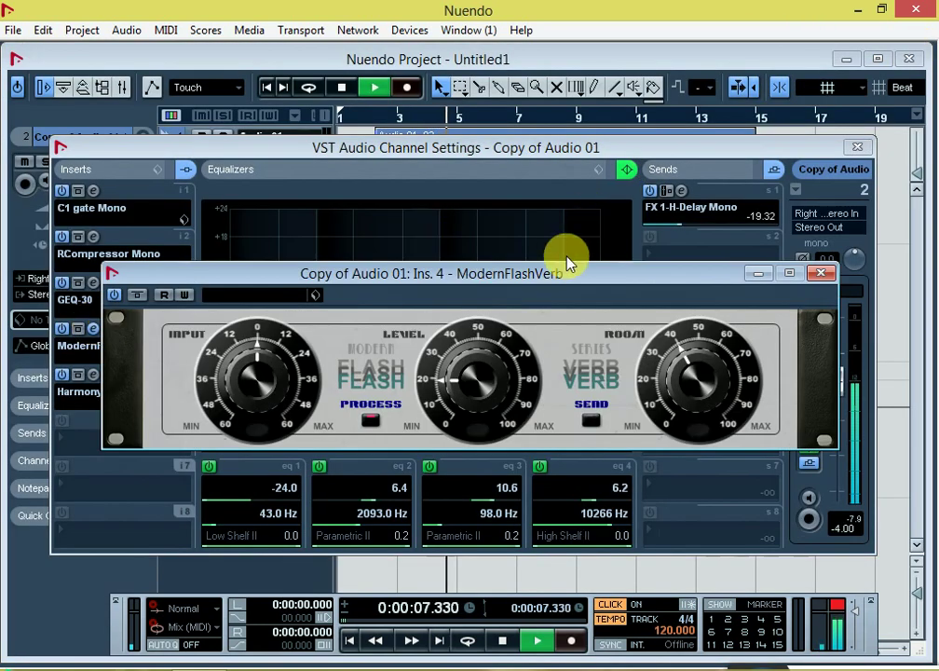
left_click_drag(552, 273, 627, 189)
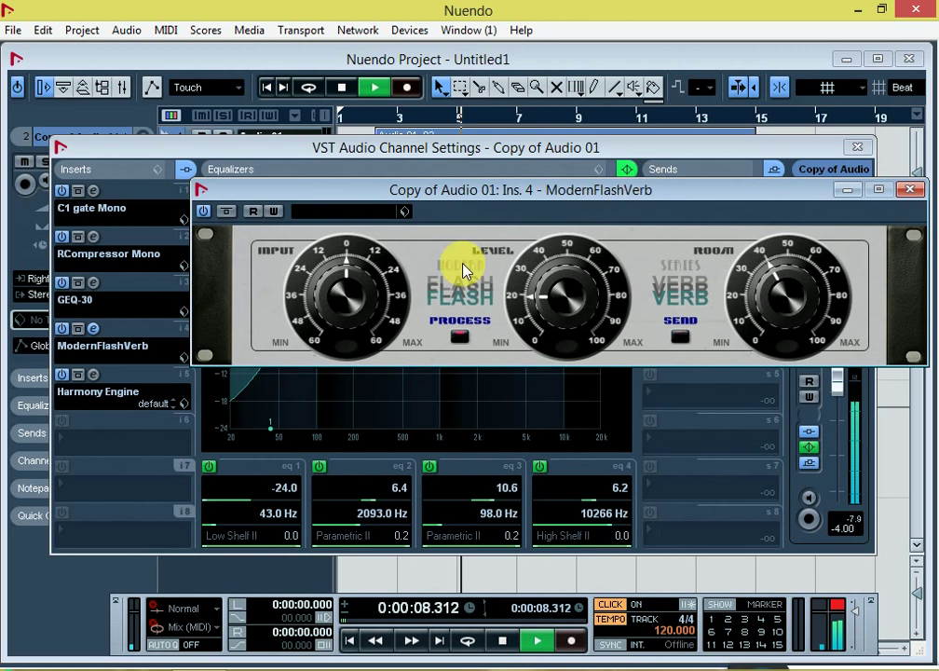
left_click(93, 282)
left_click_drag(384, 143, 386, 381)
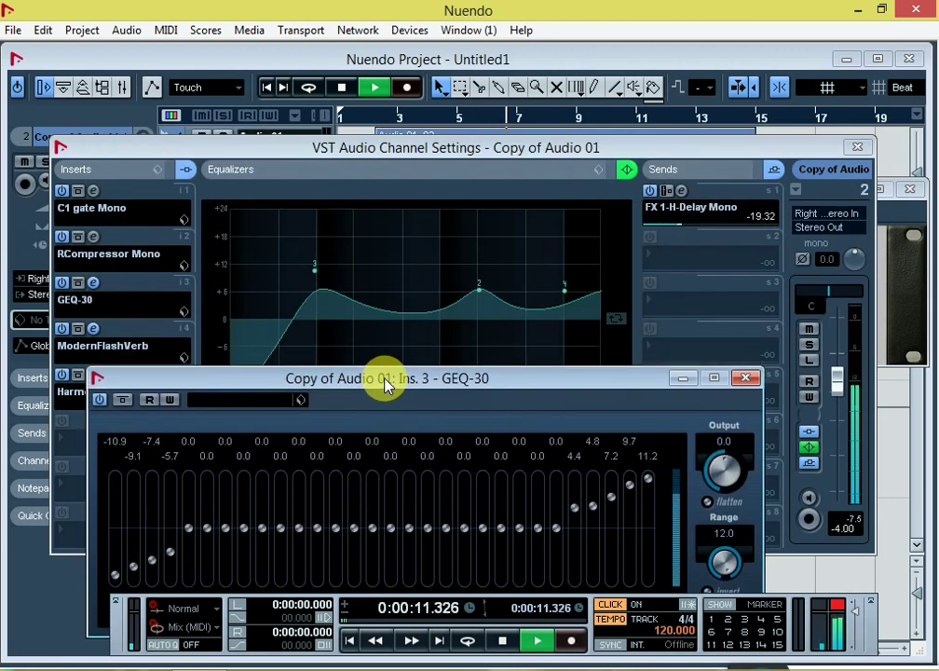
Show the RCompressor and C1 gate settings of Copy of Audio 01 and arrange their windows clear of the channel settings window.
left_click(87, 238)
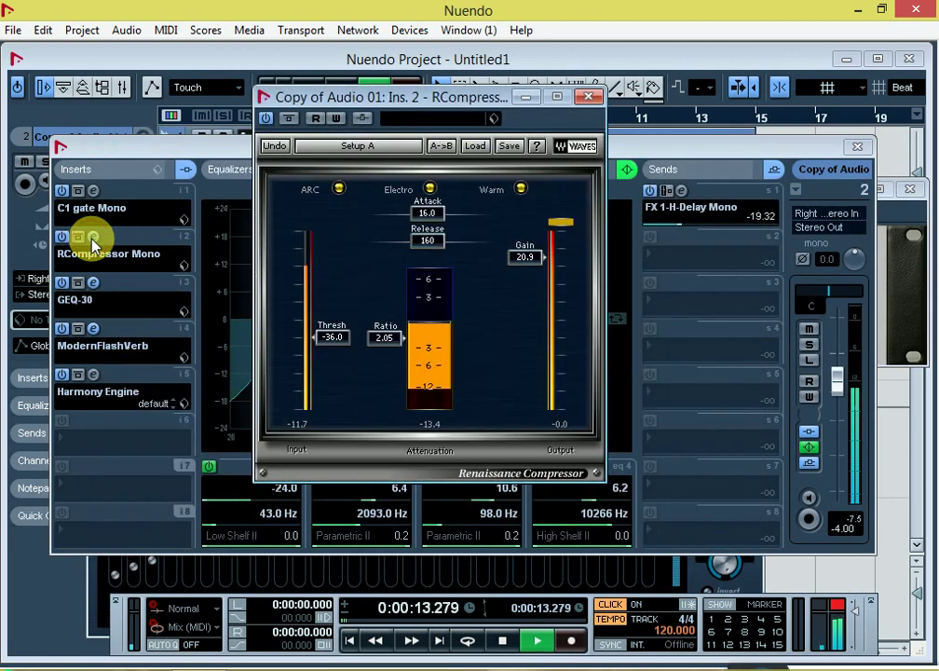
left_click_drag(449, 83, 477, 82)
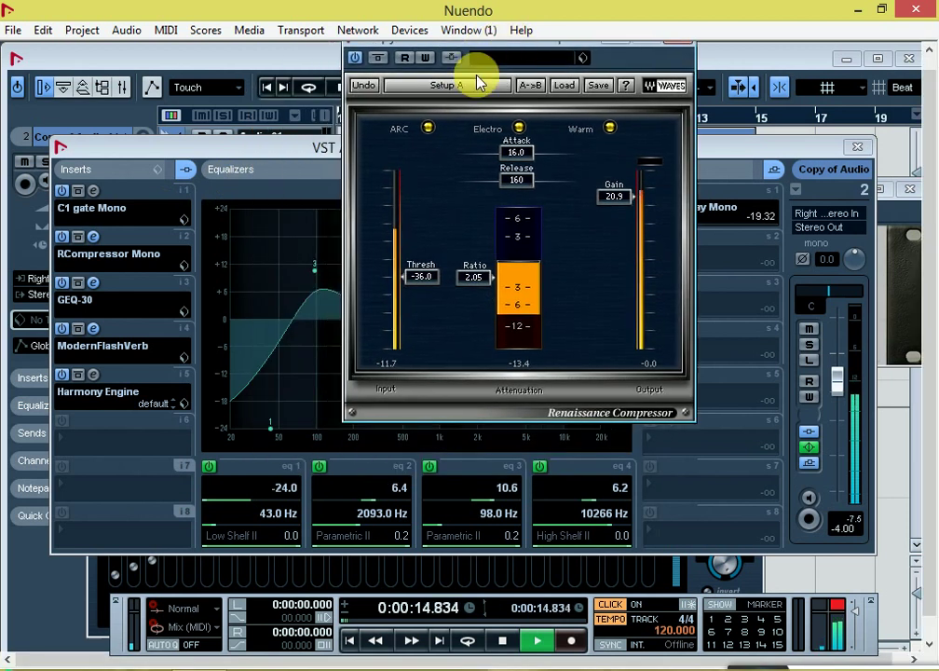
left_click(92, 191)
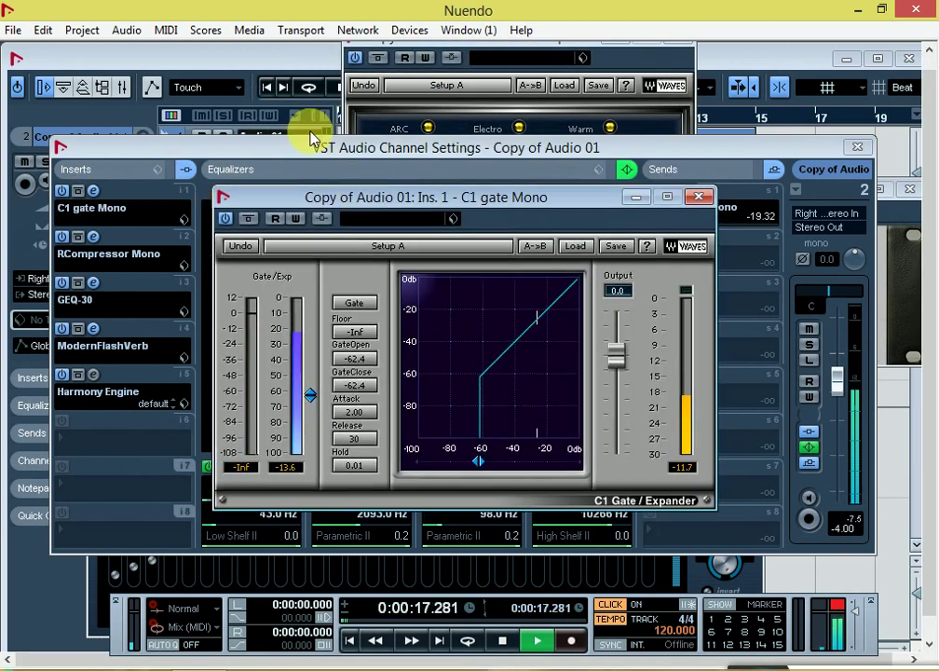
left_click_drag(337, 196, 121, 42)
left_click_drag(713, 149, 713, 251)
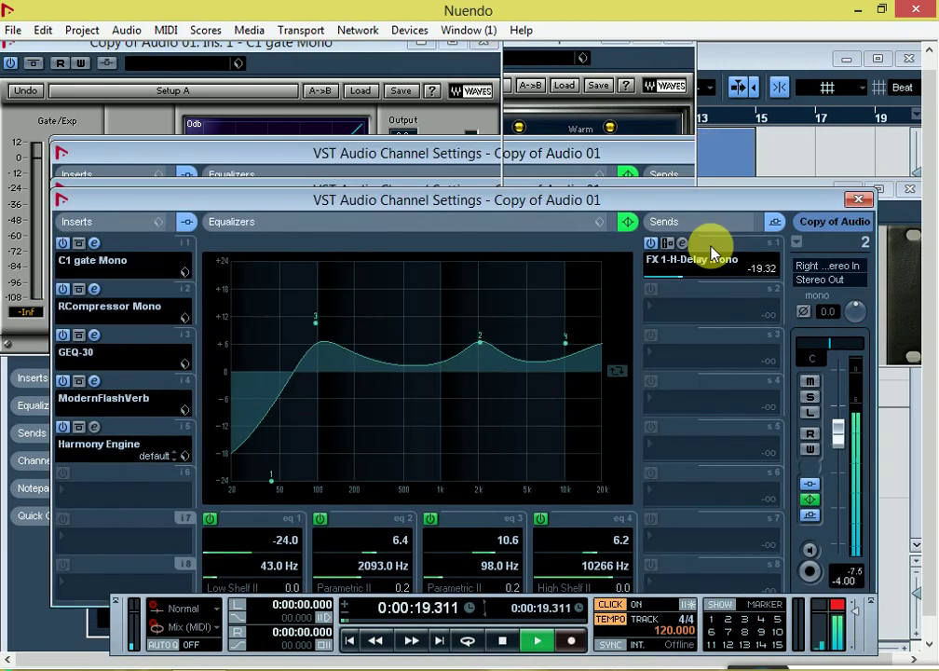
left_click_drag(712, 202, 696, 373)
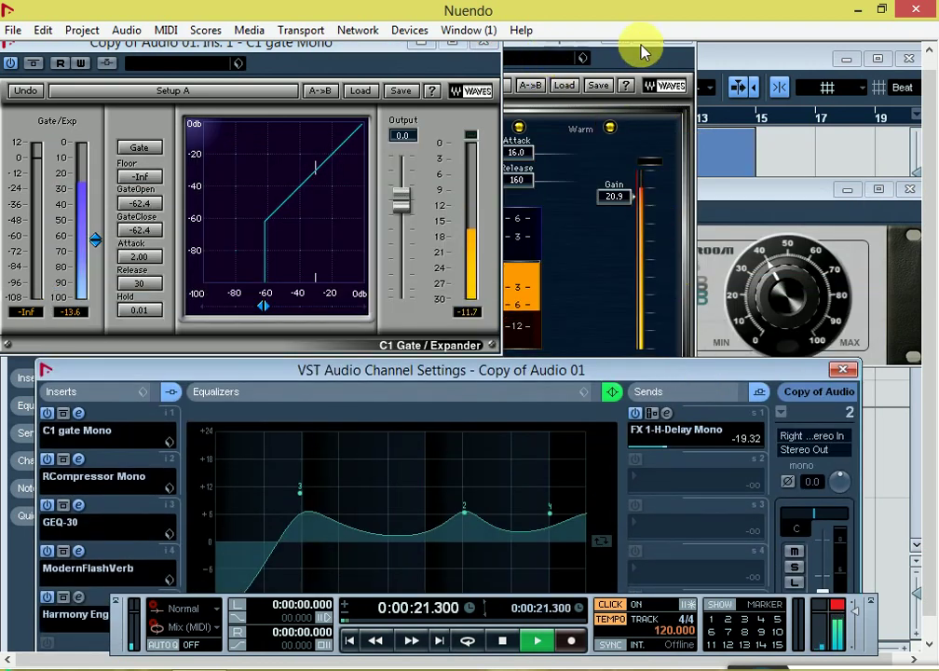
Review the RCompressor, ModernFlashVerb and Harmony Engine settings of Copy of Audio 01 during playback, and close Harmony Engine.
left_click(634, 67)
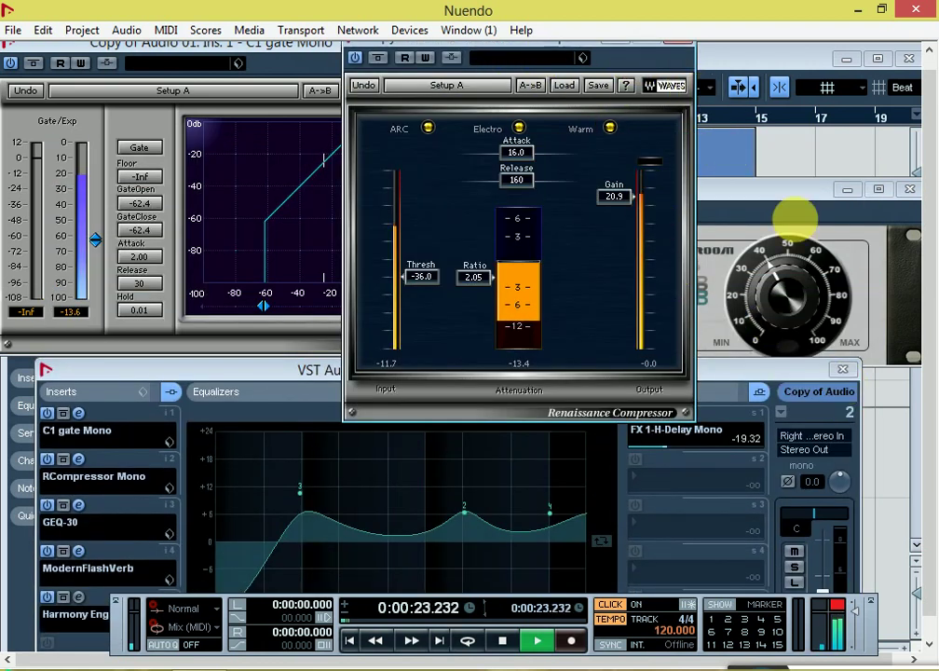
left_click(787, 191)
left_click_drag(787, 191, 786, 161)
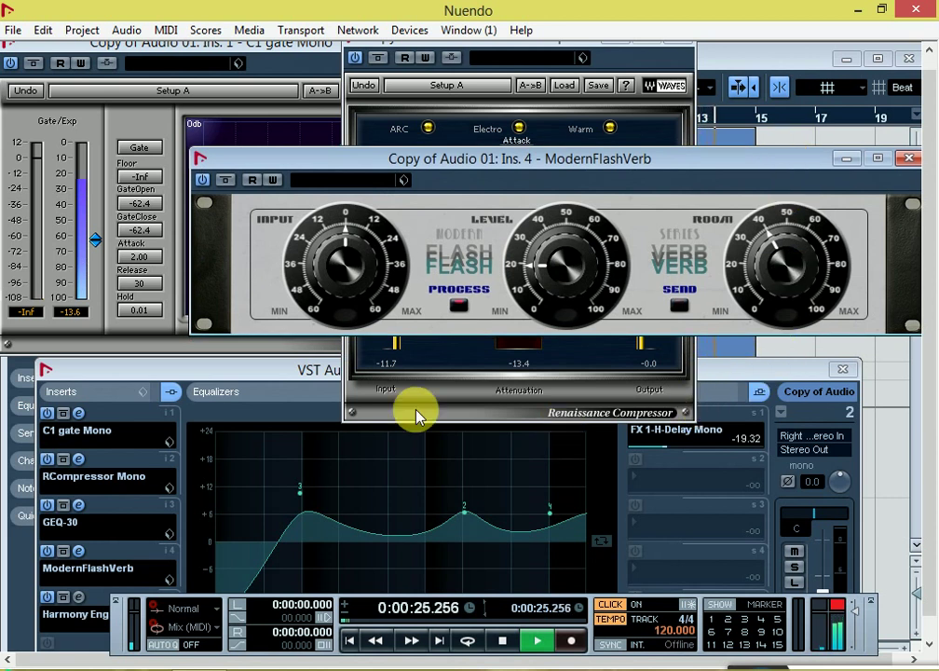
left_click(80, 598)
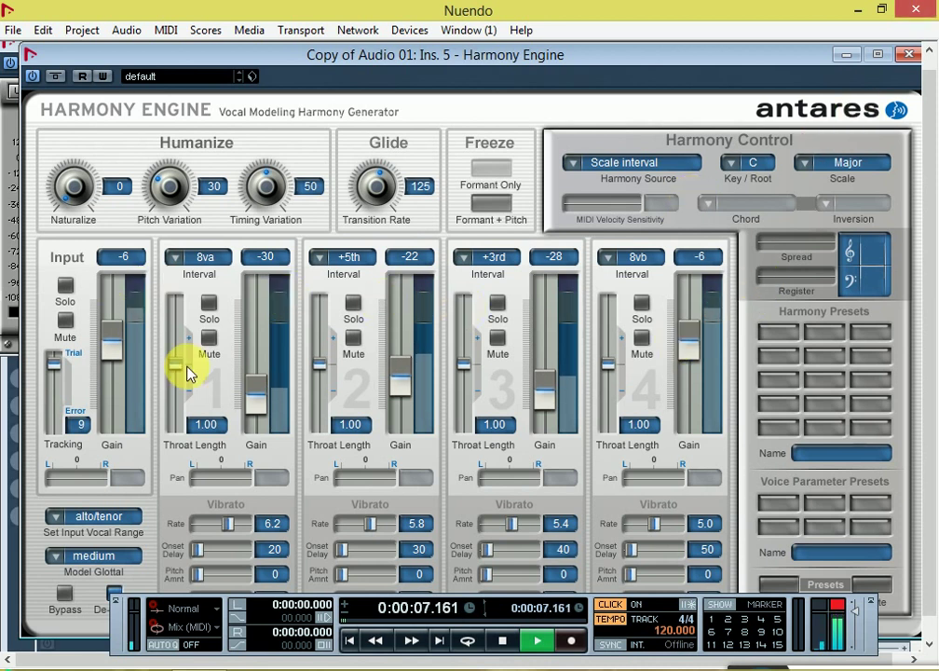
left_click(908, 56)
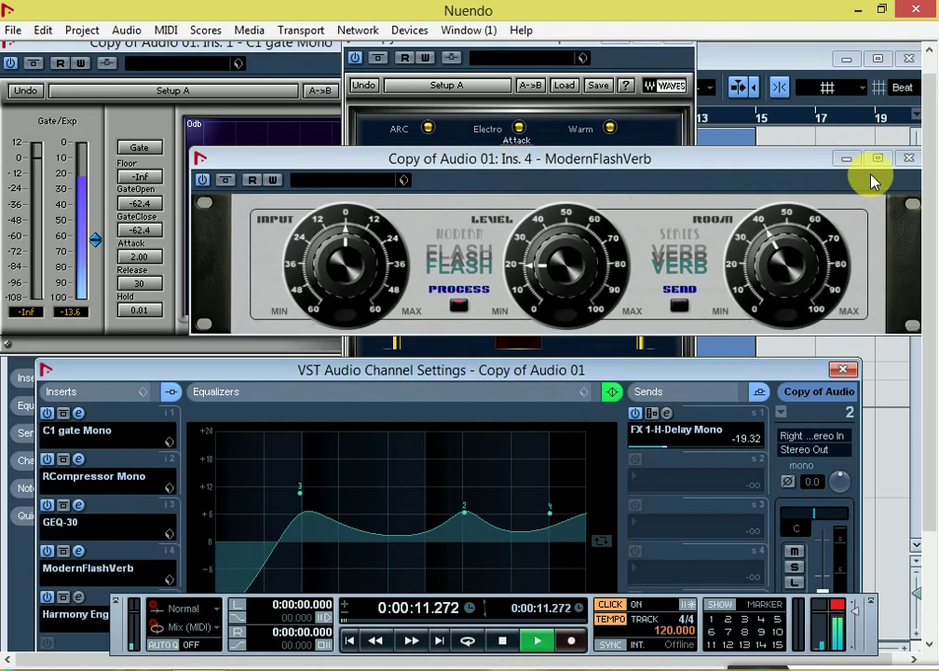
Close the remaining plug-in windows and the channel settings of Copy of Audio 01, and minimize Nuendo to show the desktop.
left_click_drag(814, 159, 780, 163)
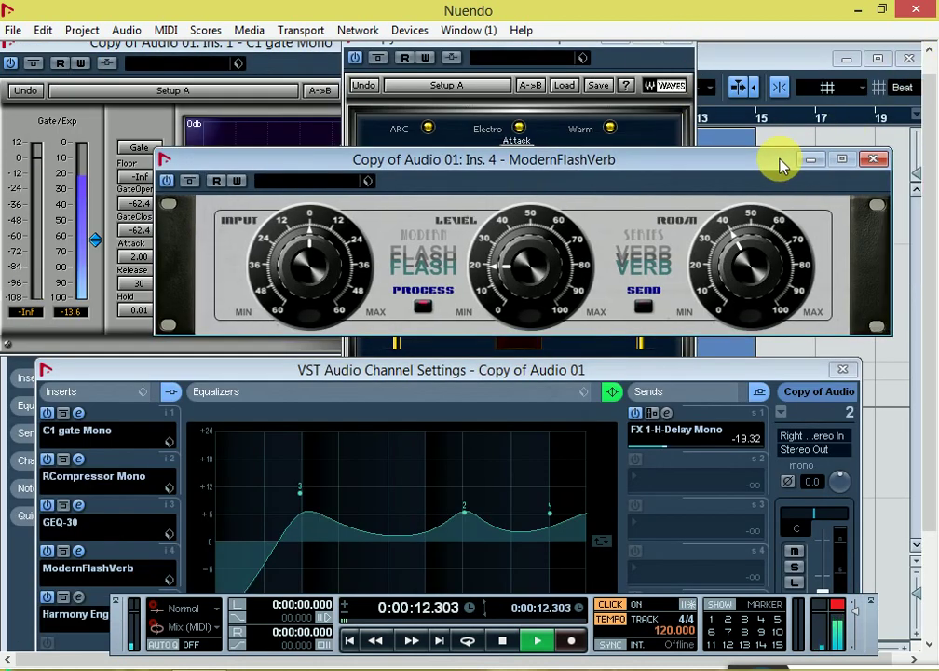
left_click(874, 161)
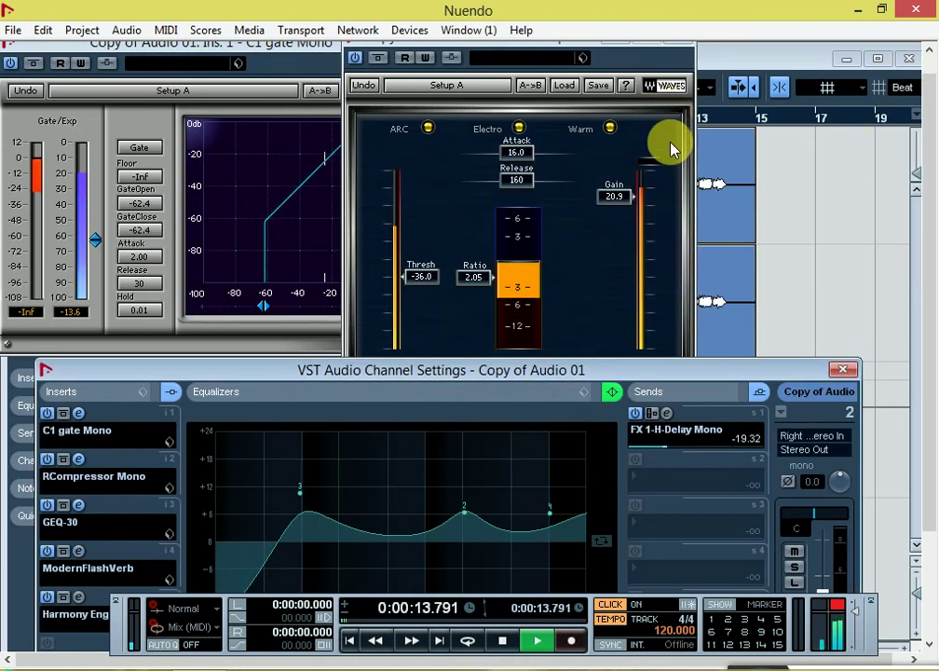
left_click(345, 80)
left_click(686, 42)
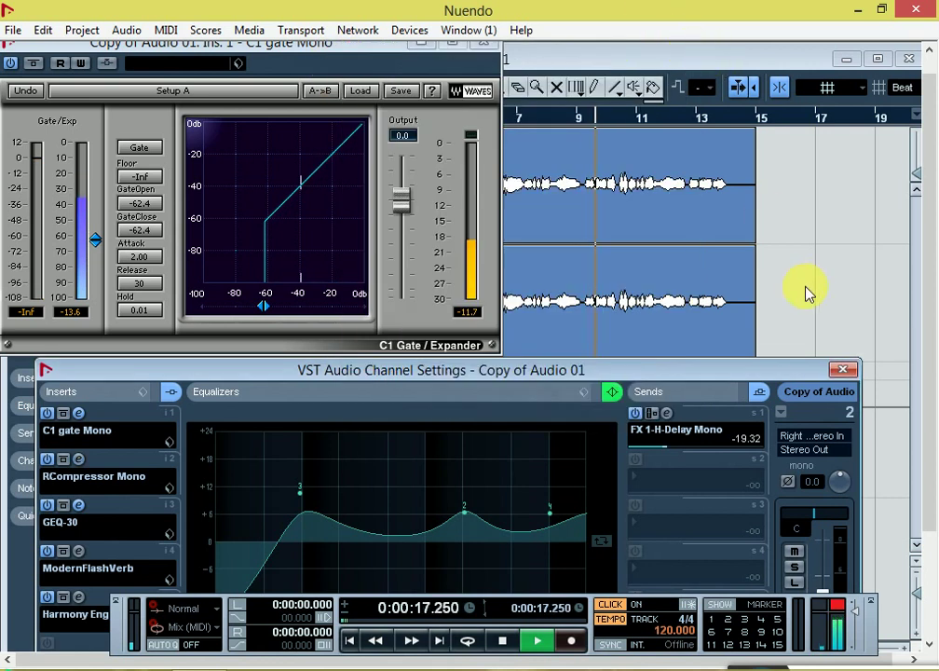
left_click(842, 370)
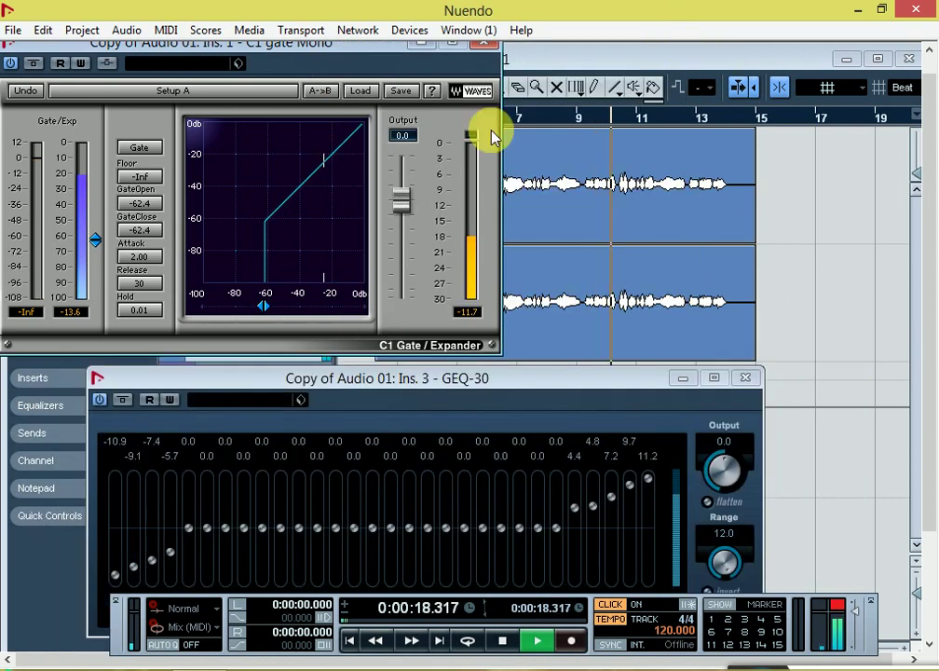
left_click(484, 44)
left_click_drag(557, 390, 530, 206)
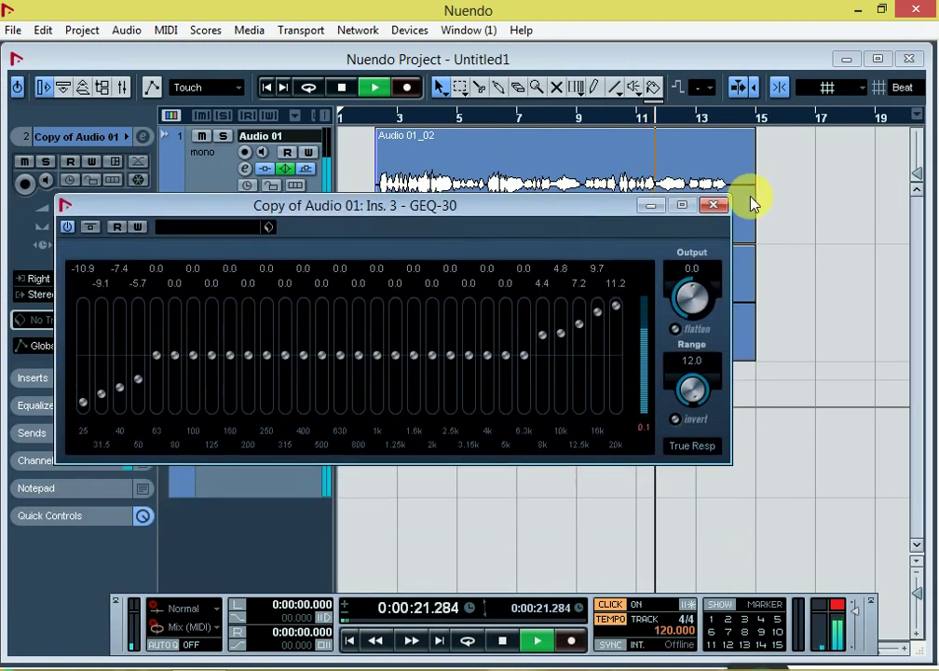
left_click(712, 205)
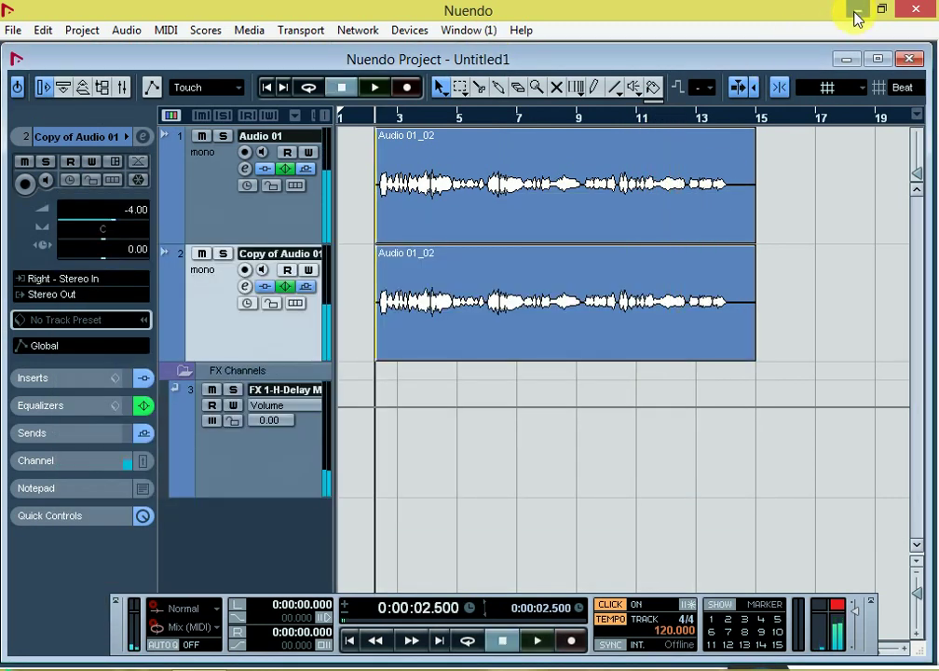
left_click(856, 11)
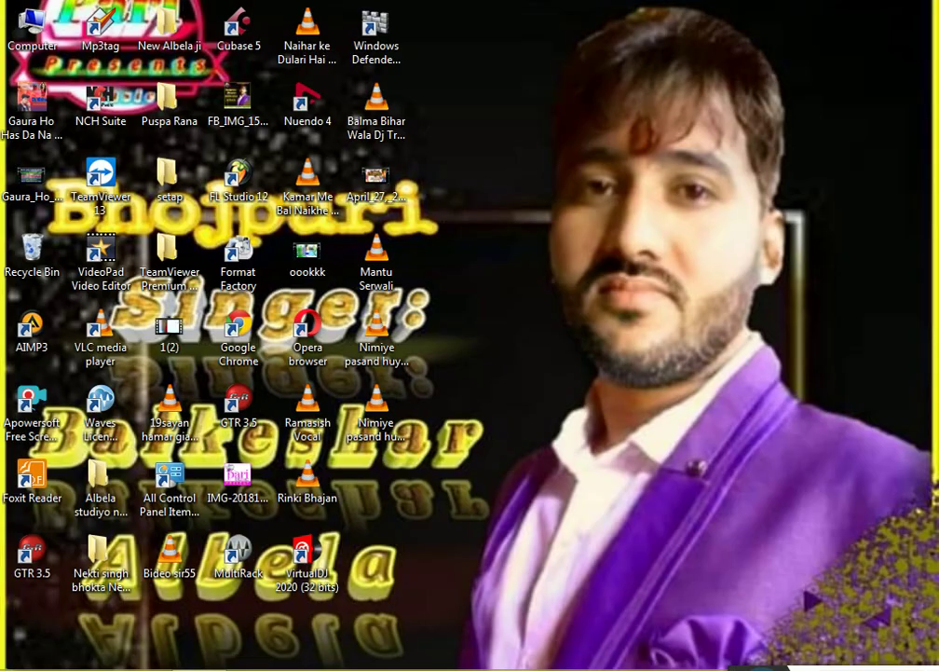